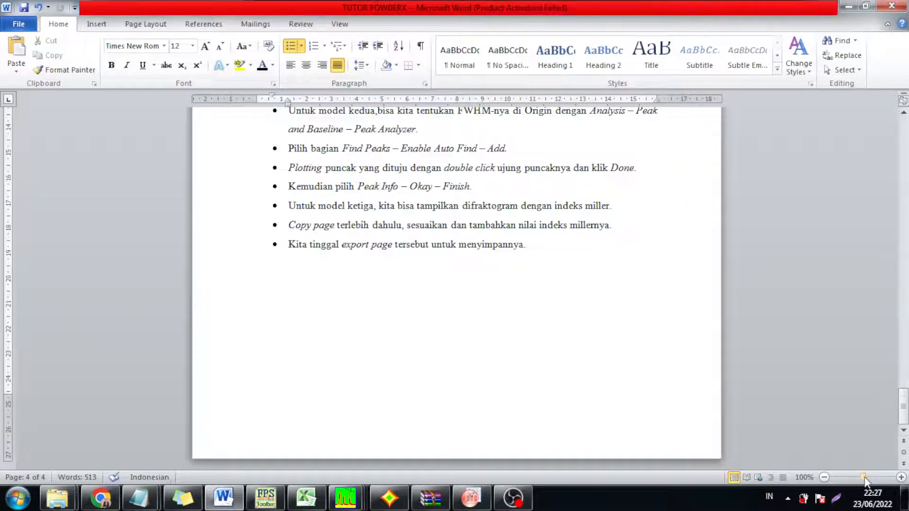
Colour the first bullet under Tahapan, about opening Origin and transferring the XRD .dat data, red.
left_click_drag(903, 406, 903, 370)
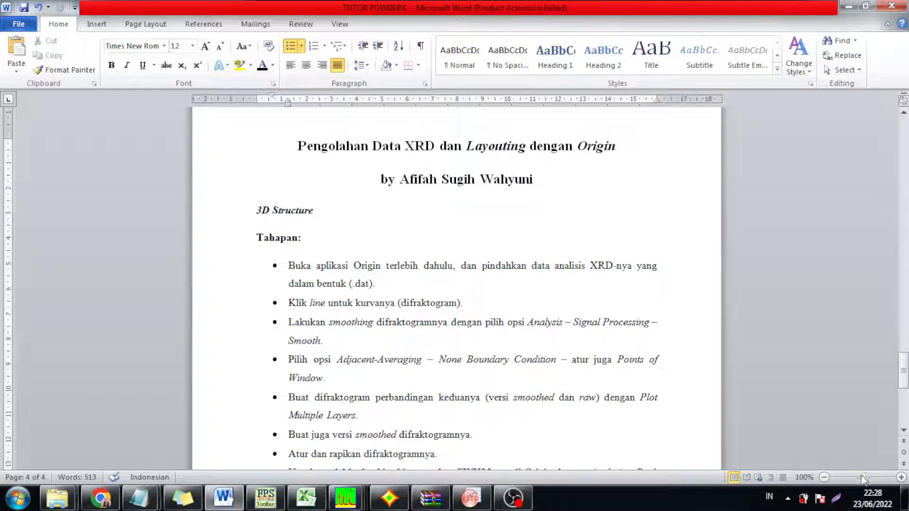
left_click_drag(865, 479, 866, 478)
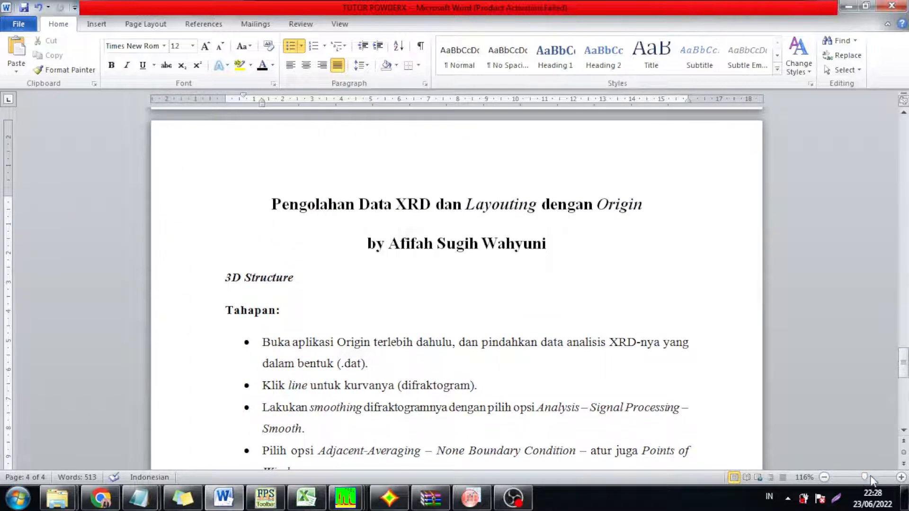
left_click_drag(904, 363, 903, 365)
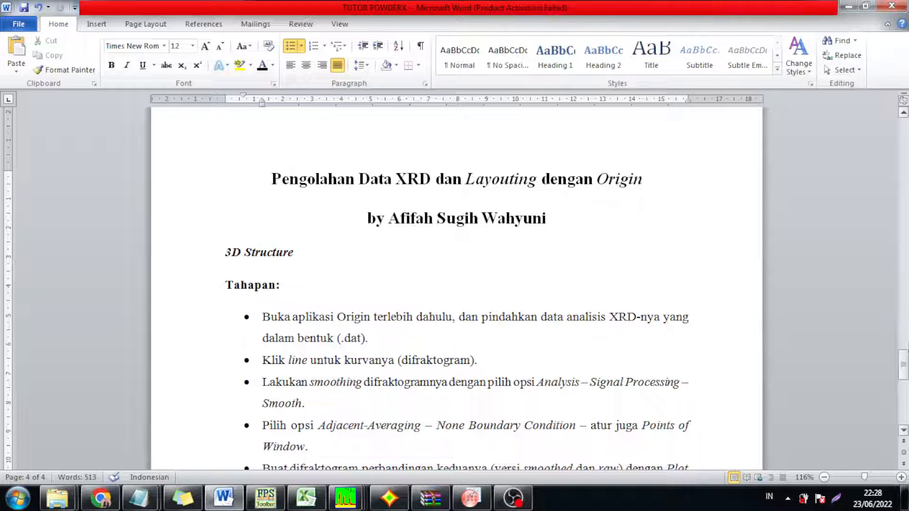
left_click_drag(903, 365, 903, 368)
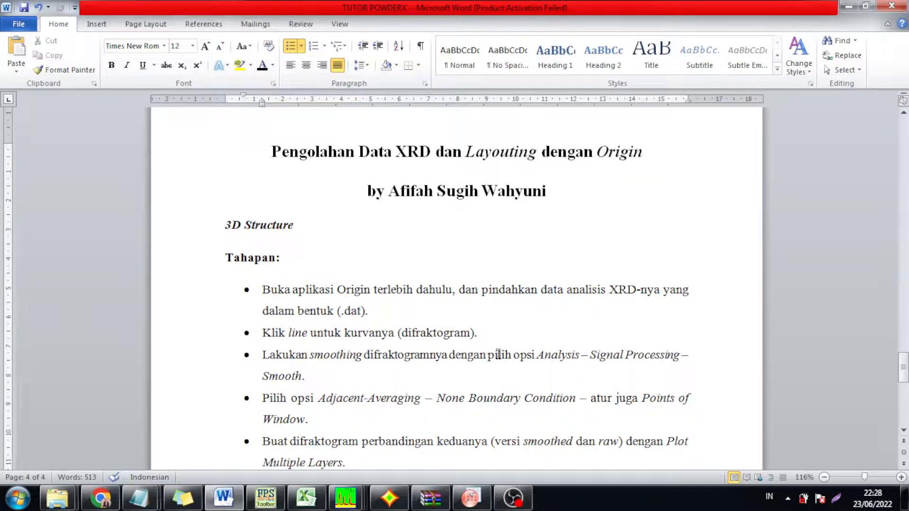
left_click(408, 305)
left_click_drag(263, 288, 389, 316)
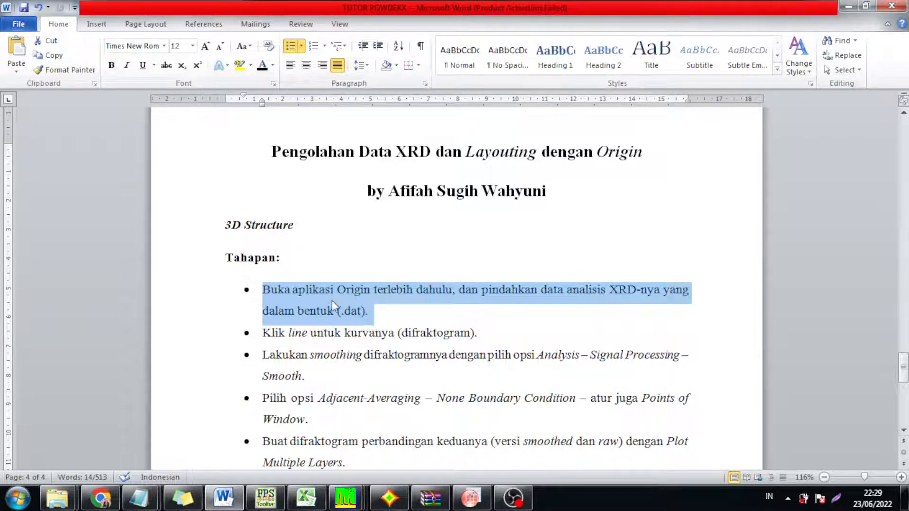
left_click(381, 316)
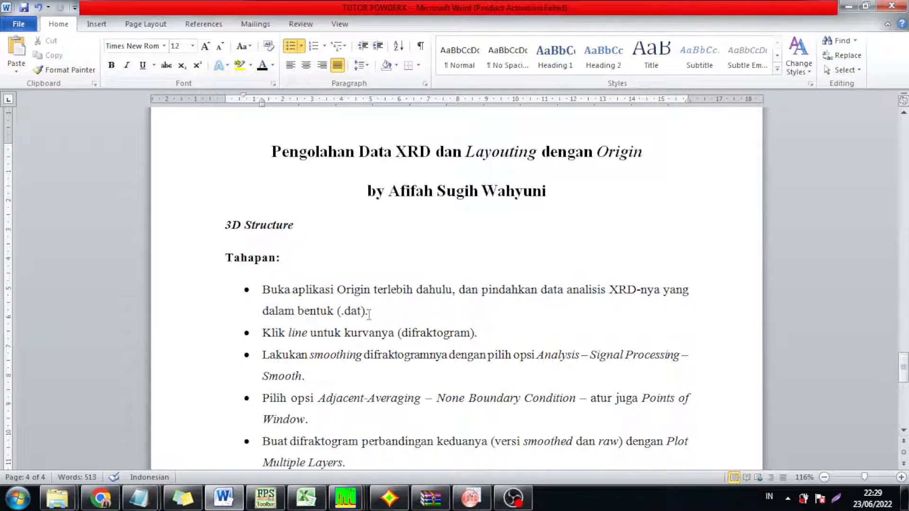
triple_click(389, 314)
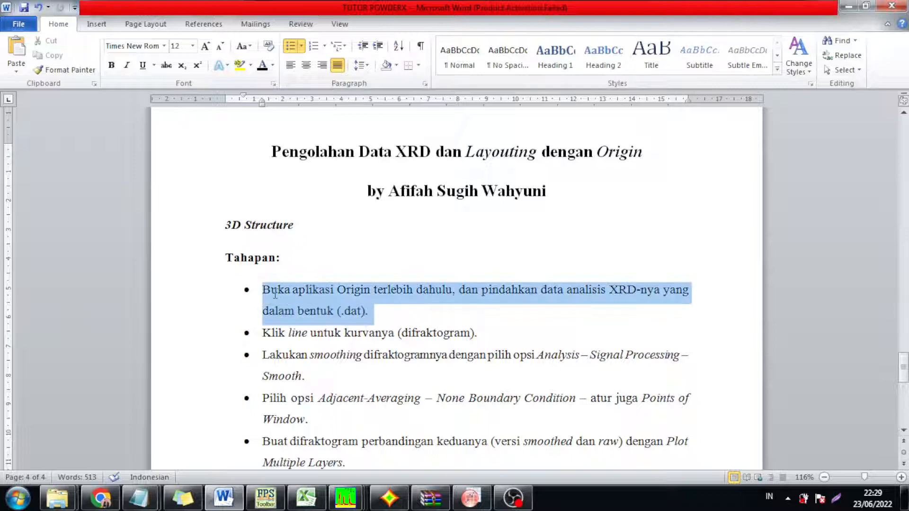
left_click(273, 67)
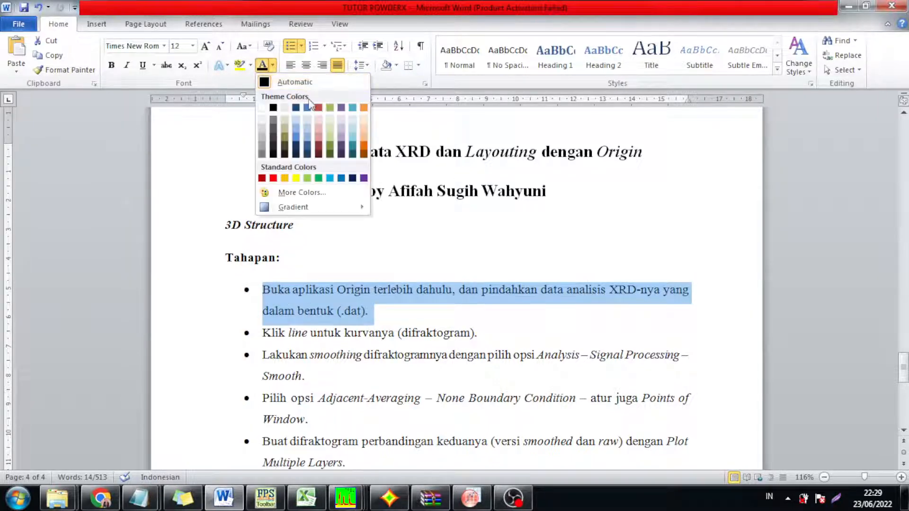
left_click(273, 178)
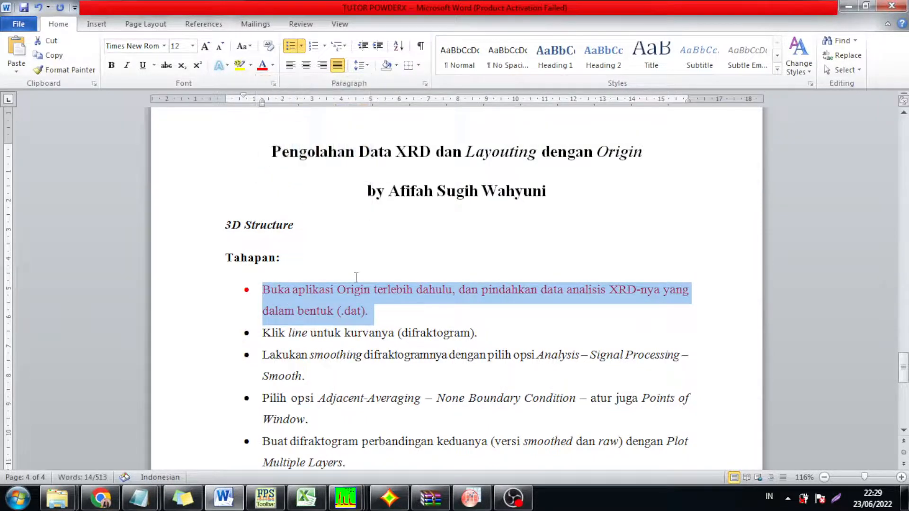
left_click(384, 323)
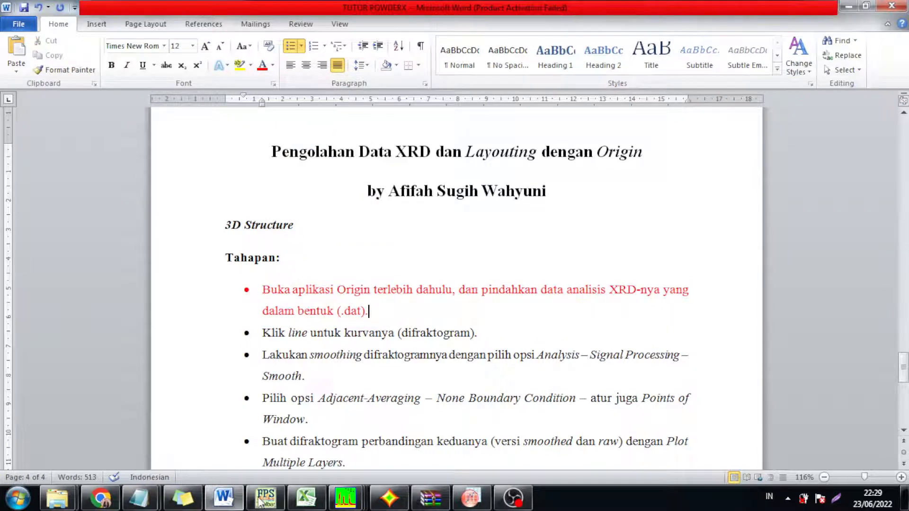
Switch to OriginPro and import TiO2.dat from the 02. Tugas KSA folder into the empty Book1 worksheet.
left_click(463, 502)
right_click(461, 505)
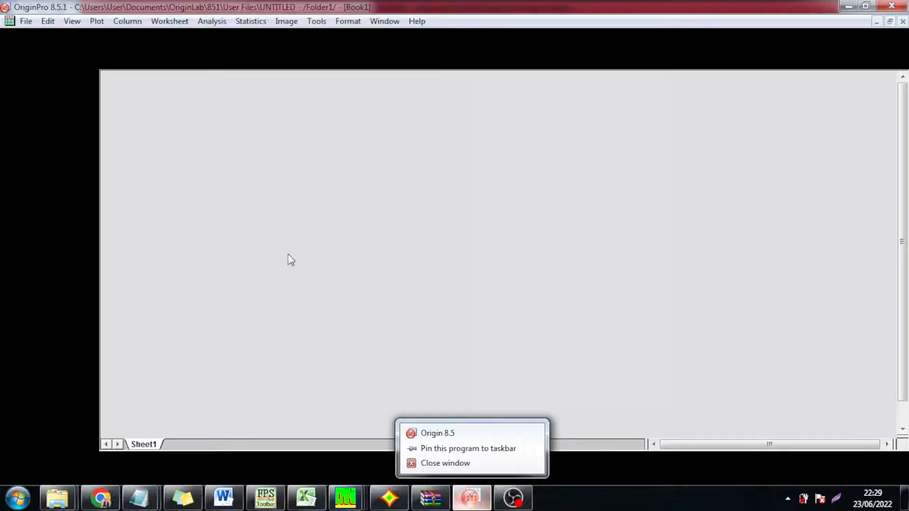
left_click(586, 484)
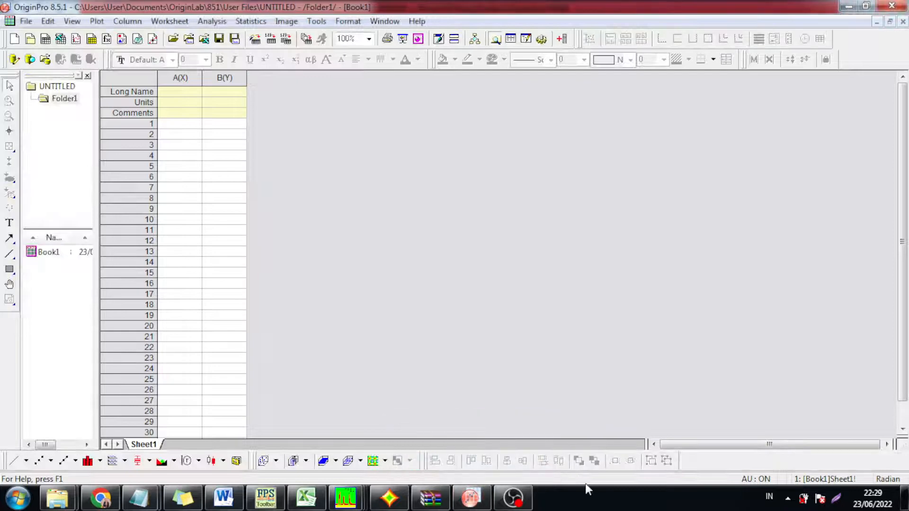
mouse_move(69, 497)
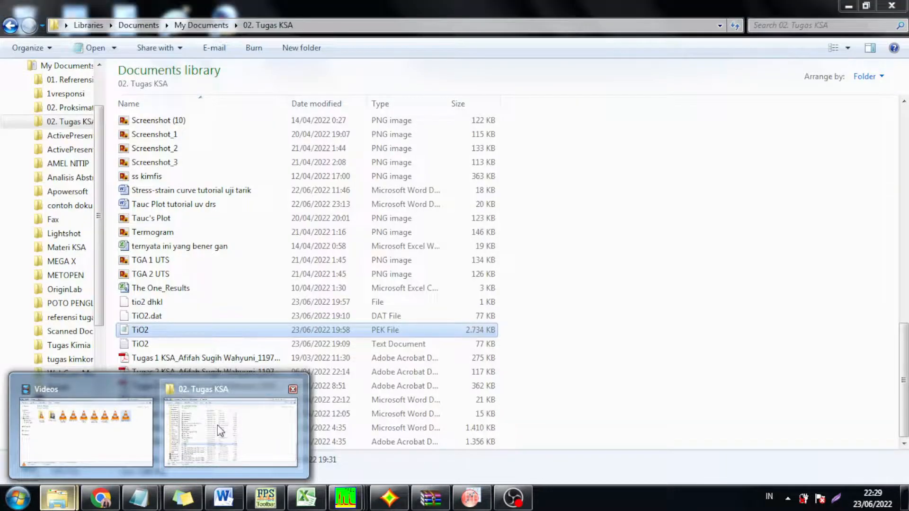
left_click(218, 425)
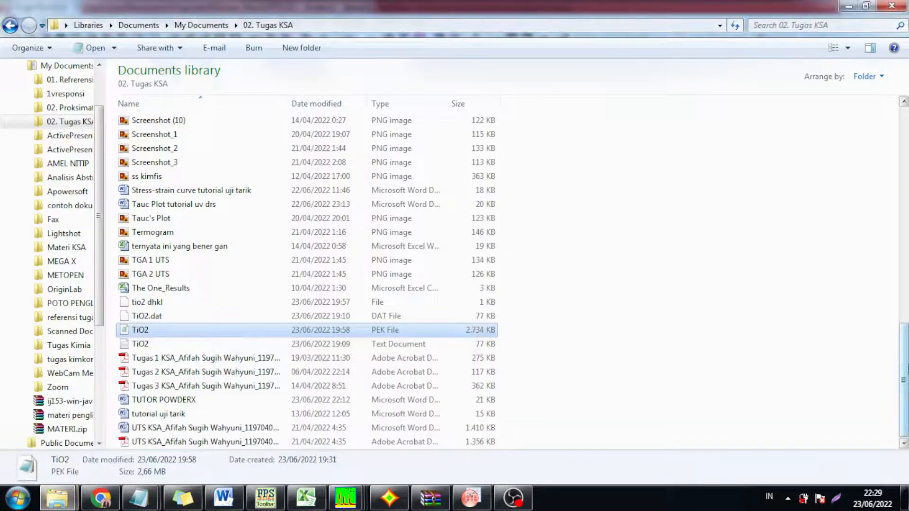
scroll(511, 281, "up", 1)
scroll(869, 202, "up", 11)
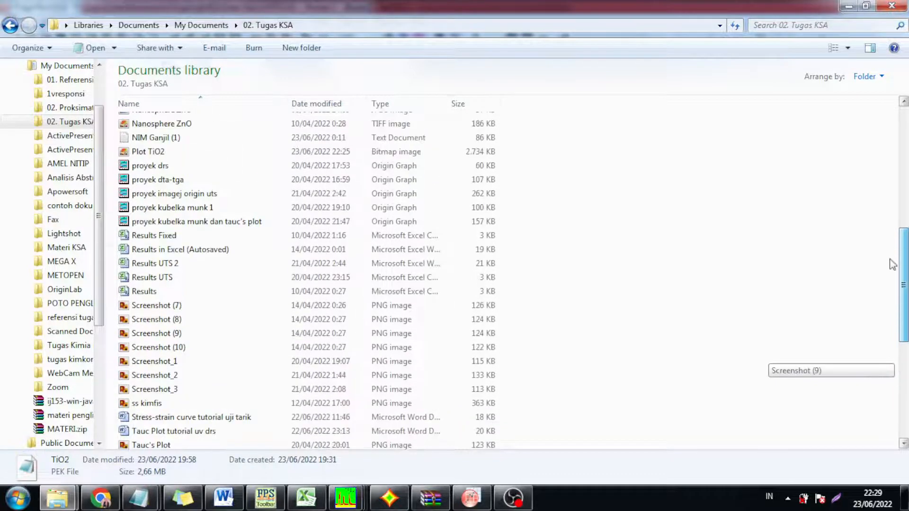
scroll(868, 202, "down", 9)
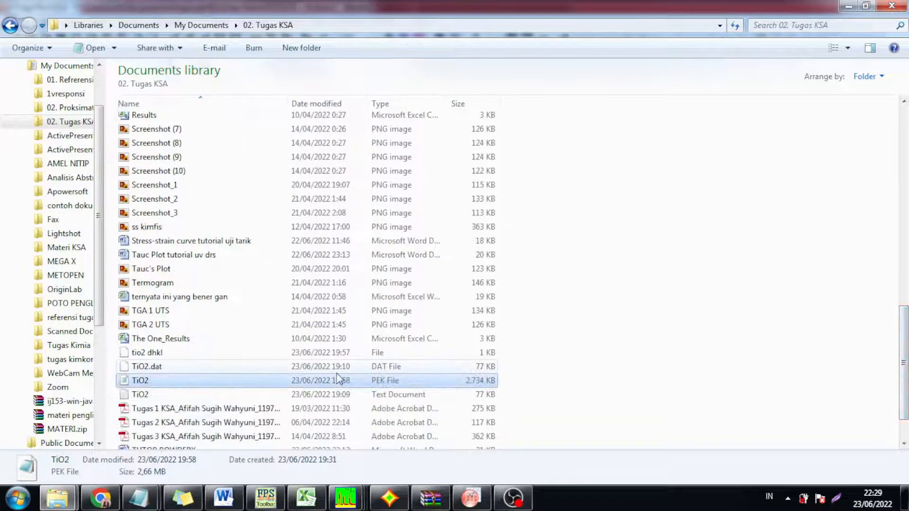
left_click(336, 372)
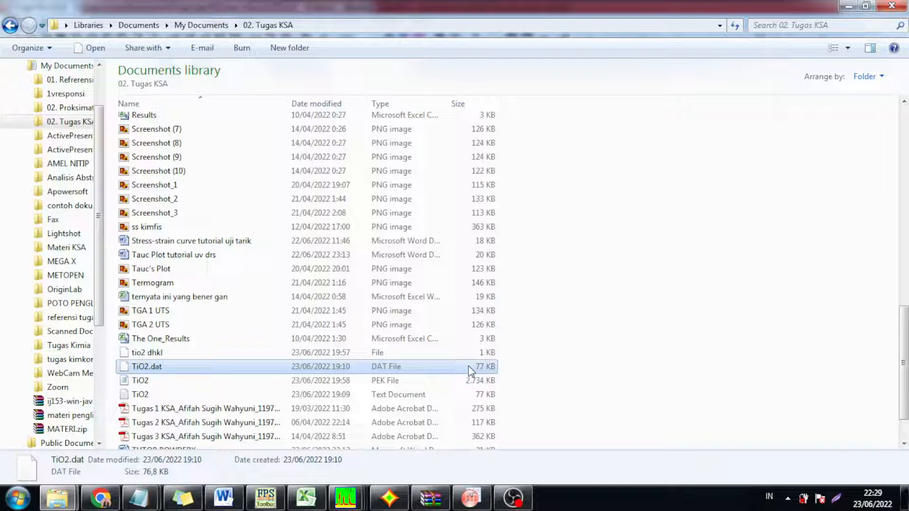
left_click_drag(137, 369, 171, 121)
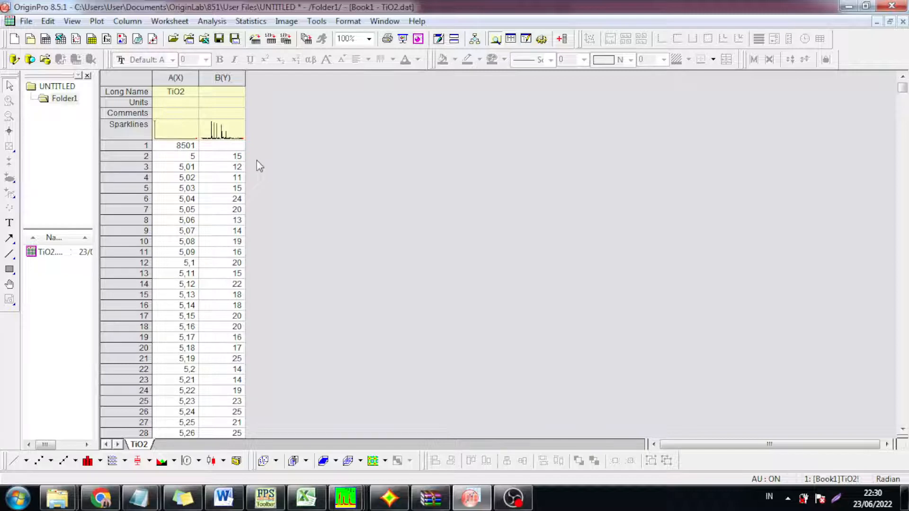
Delete the first-row cells of columns A and B, which hold the stray 8501 entry, from the TiO2 worksheet.
left_click(189, 146)
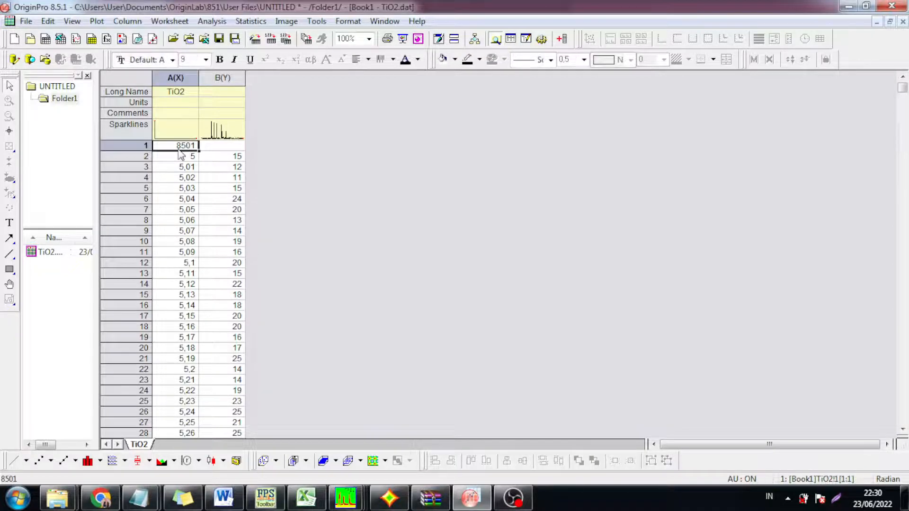
left_click_drag(180, 150, 203, 148)
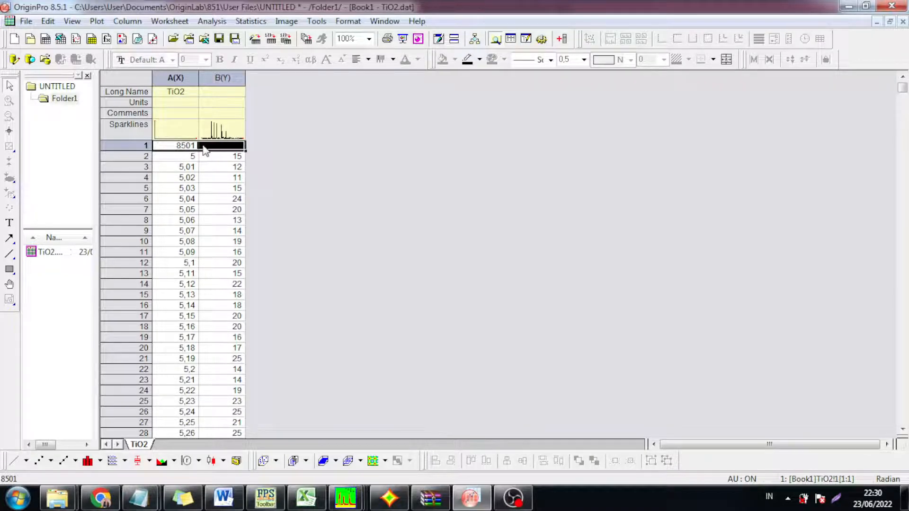
right_click(201, 149)
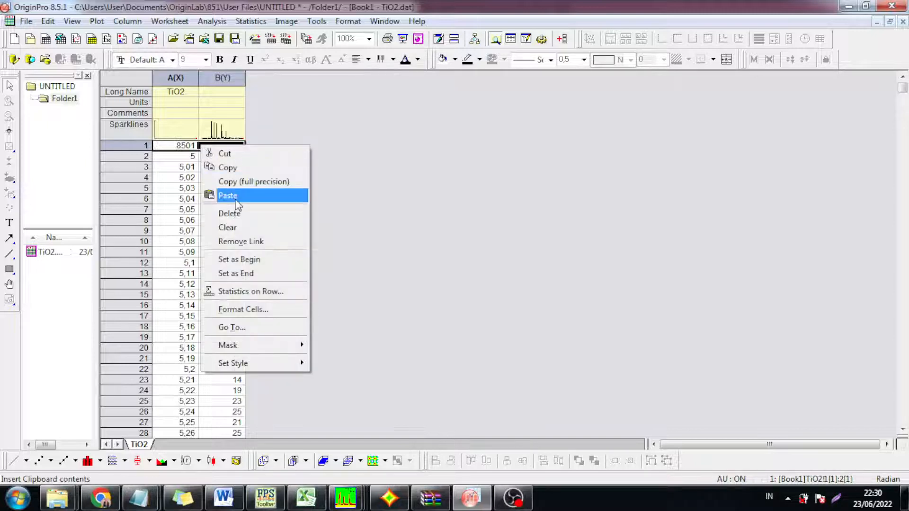
left_click(243, 213)
left_click(309, 203)
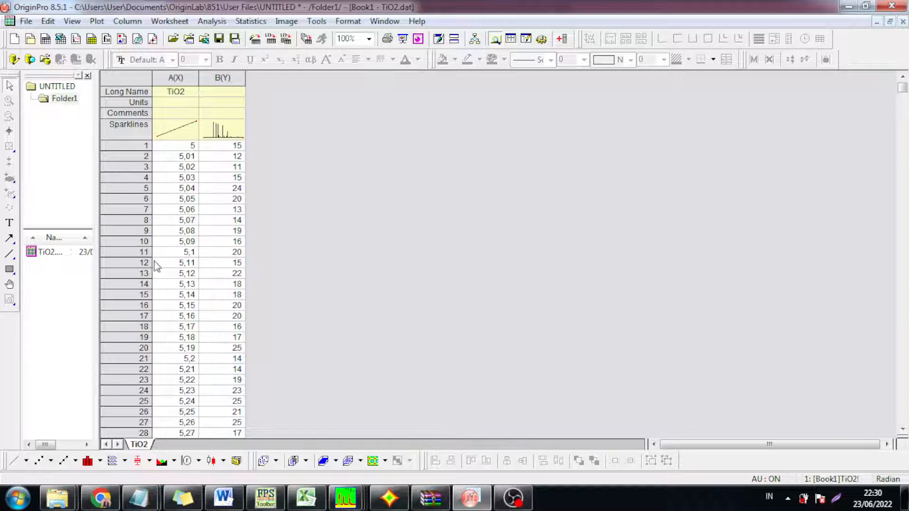
Switch to the Word document and colour the second bullet, "Klik line untuk kurvanya (difraktogram)", red.
left_click(241, 502)
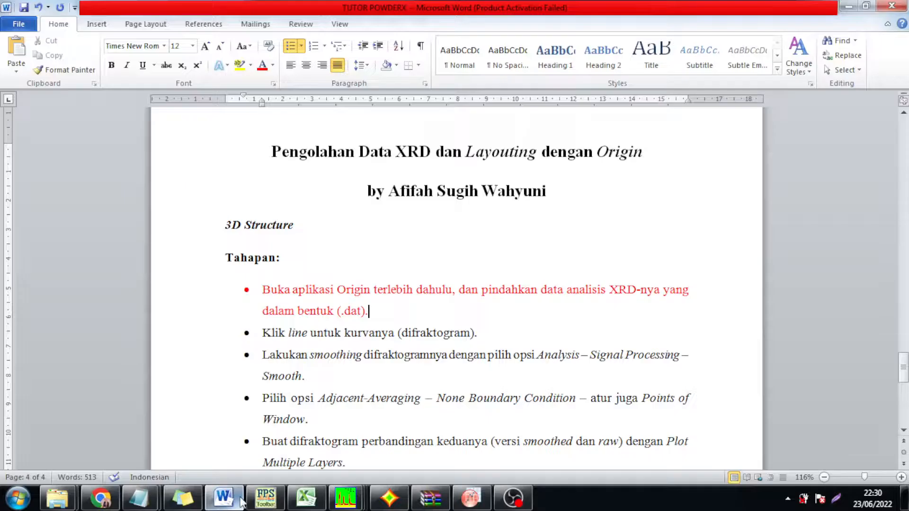
mouse_move(261, 332)
left_mouse_down()
mouse_move(482, 356)
mouse_move(482, 333)
left_mouse_up()
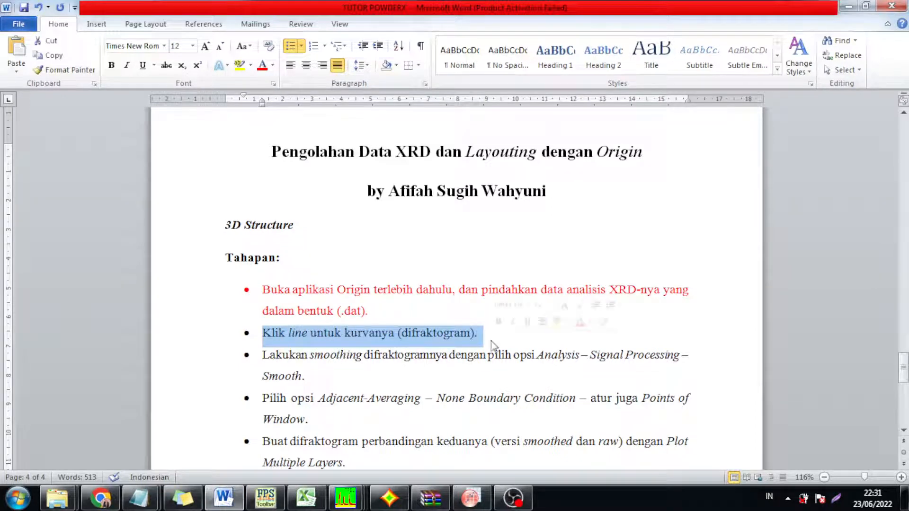
left_click(262, 65)
Switch to OriginPro and plot columns A(X) and B(Y) of the TiO2 worksheet as a line graph.
left_click(470, 497)
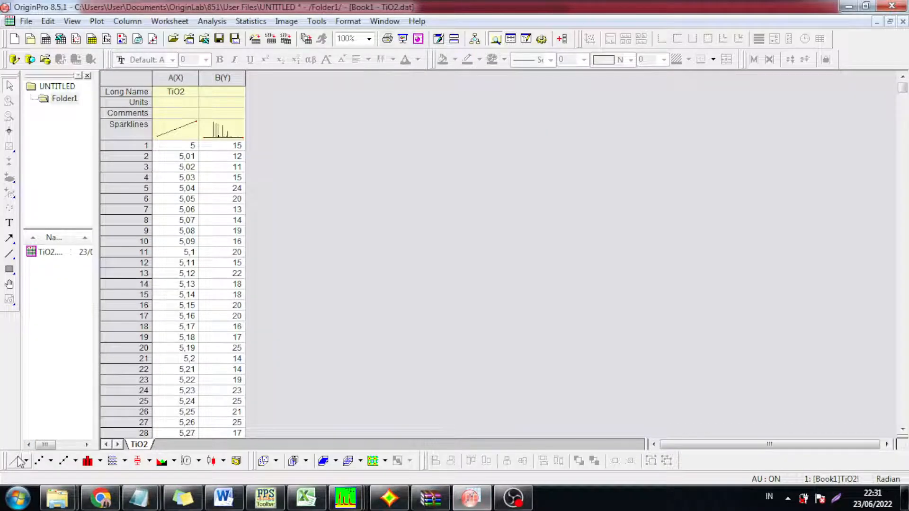
left_click(18, 458)
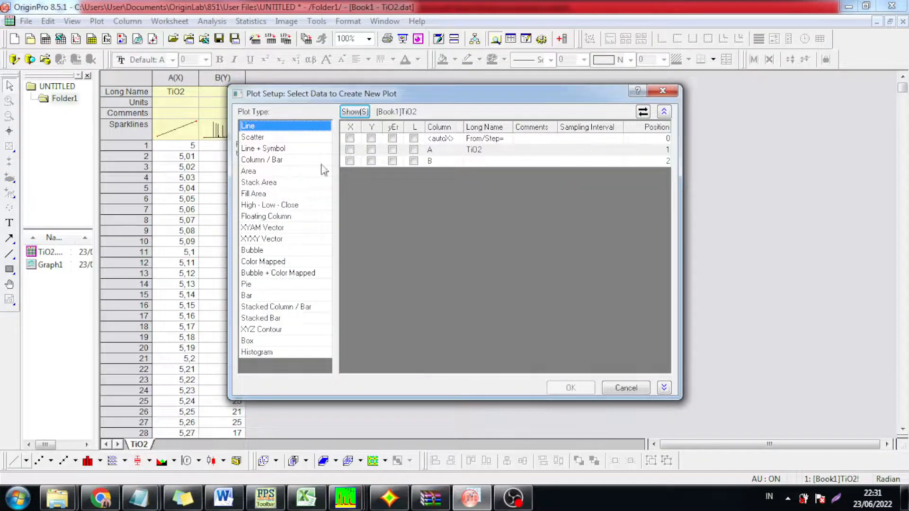
left_click(662, 90)
left_click_drag(168, 77, 219, 77)
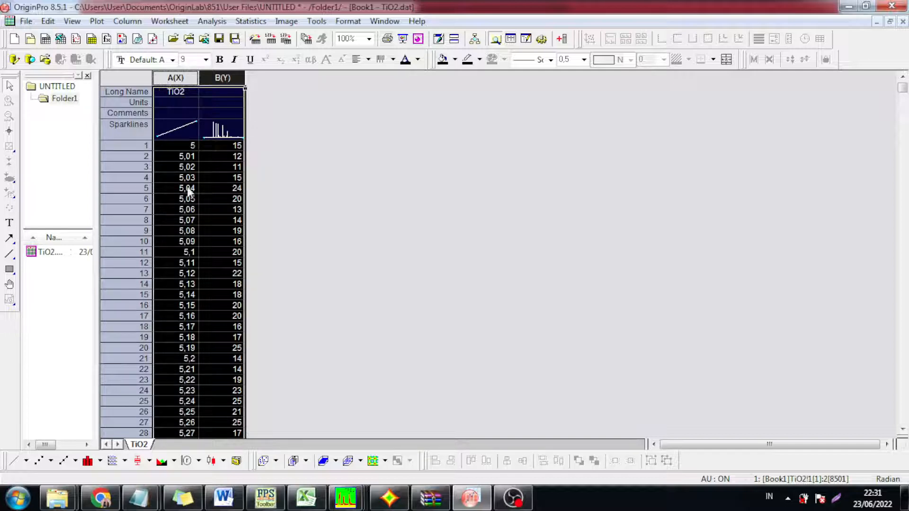
left_click(15, 464)
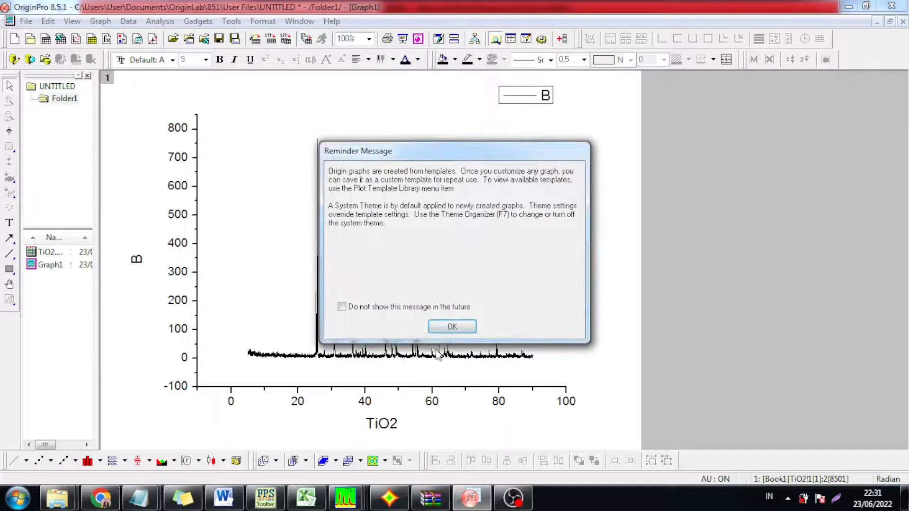
left_click(453, 324)
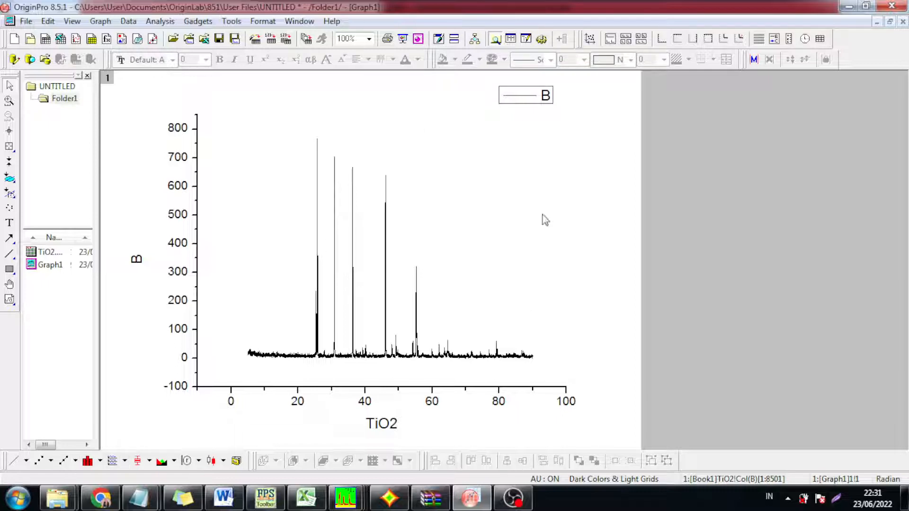
View the TiO2 worksheet data and the diffractogram graph one after the other in maximized windows.
left_click(890, 22)
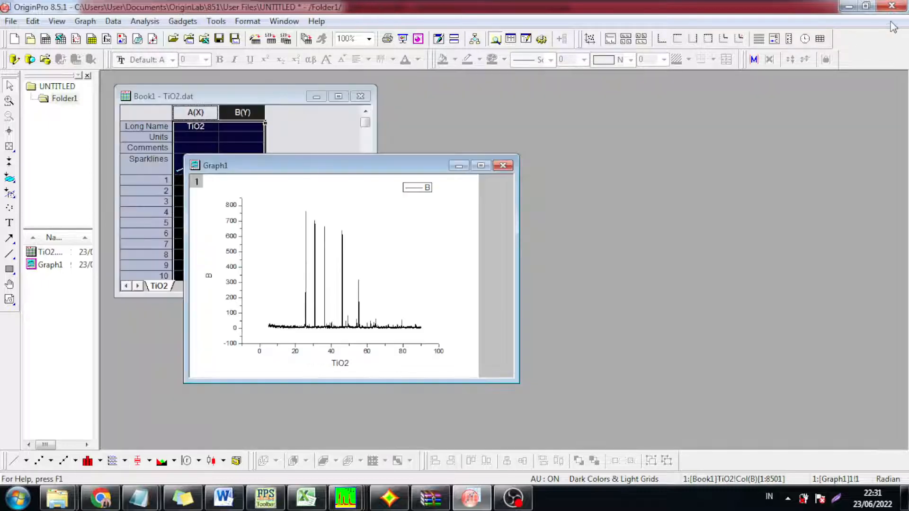
left_click(337, 96)
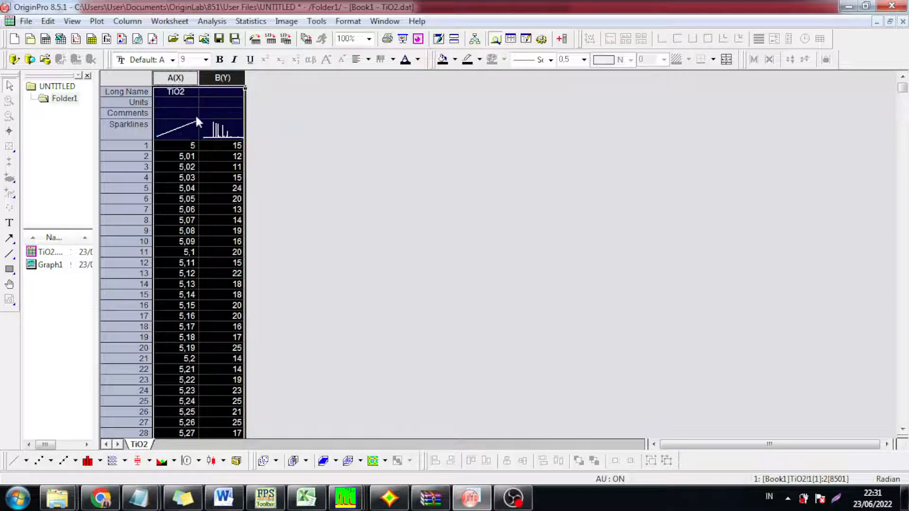
left_click(890, 22)
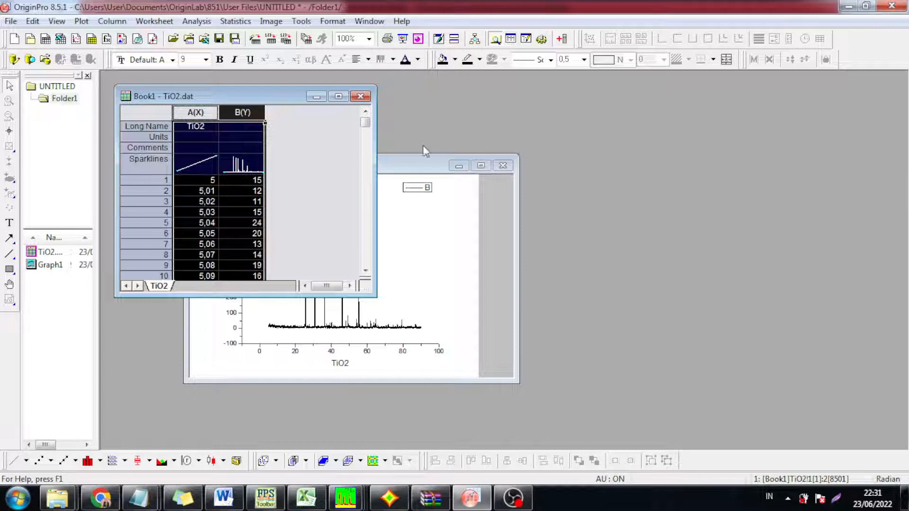
left_click(481, 165)
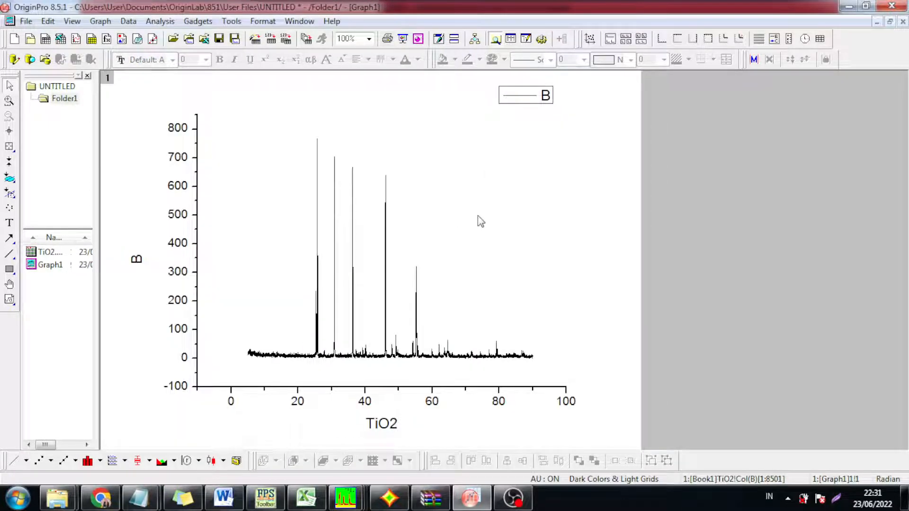
right_click(385, 270)
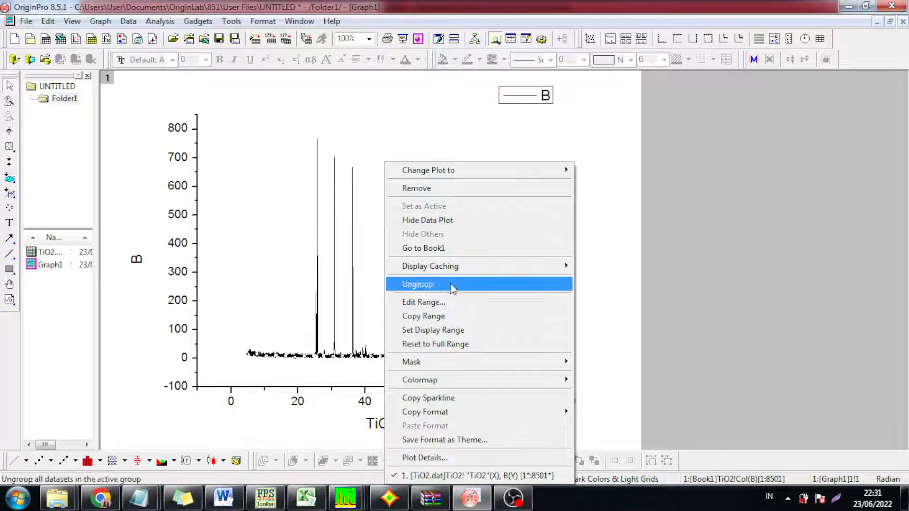
left_click(651, 270)
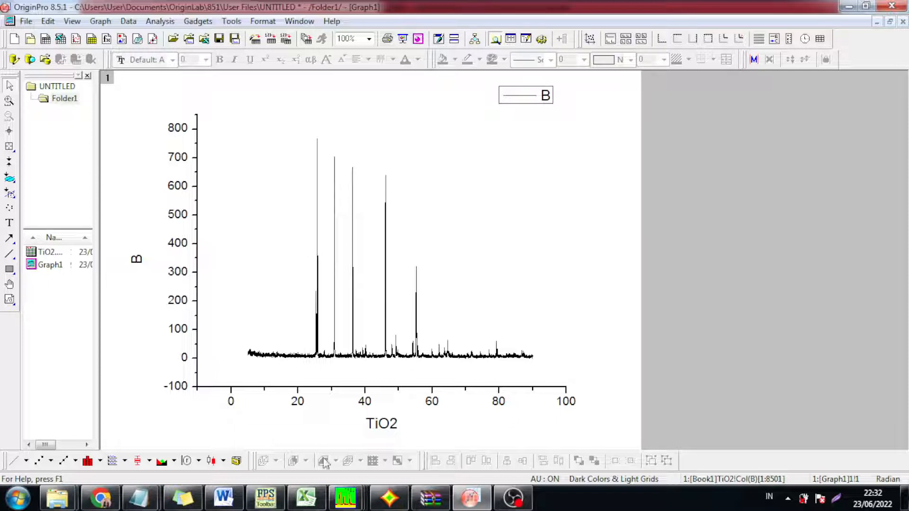
Examine the Long Name cells of columns A and B in the TiO2 worksheet, and return to the maximized diffractogram graph.
left_click(889, 22)
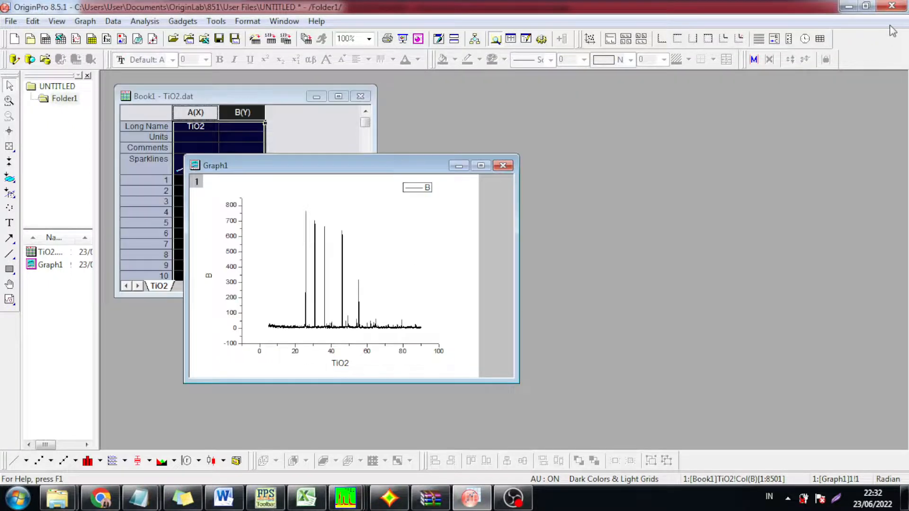
left_click(502, 166)
left_click(523, 278)
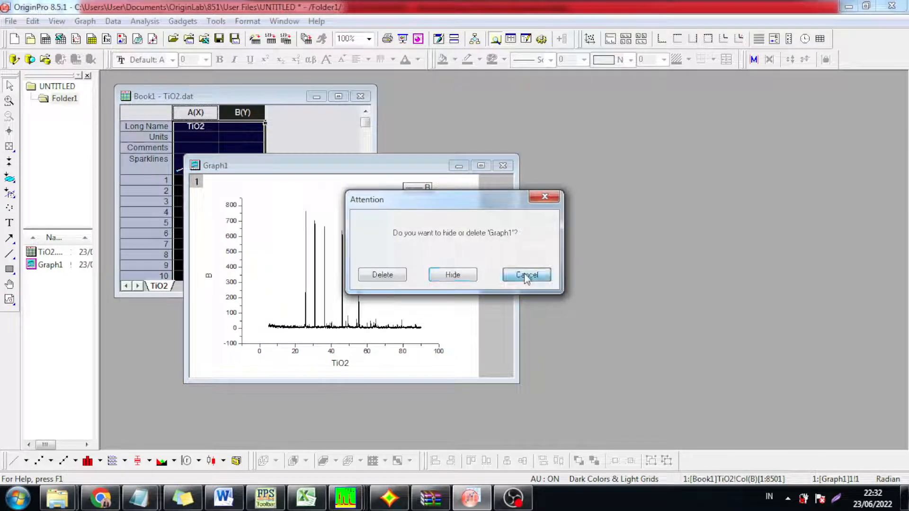
left_click(459, 167)
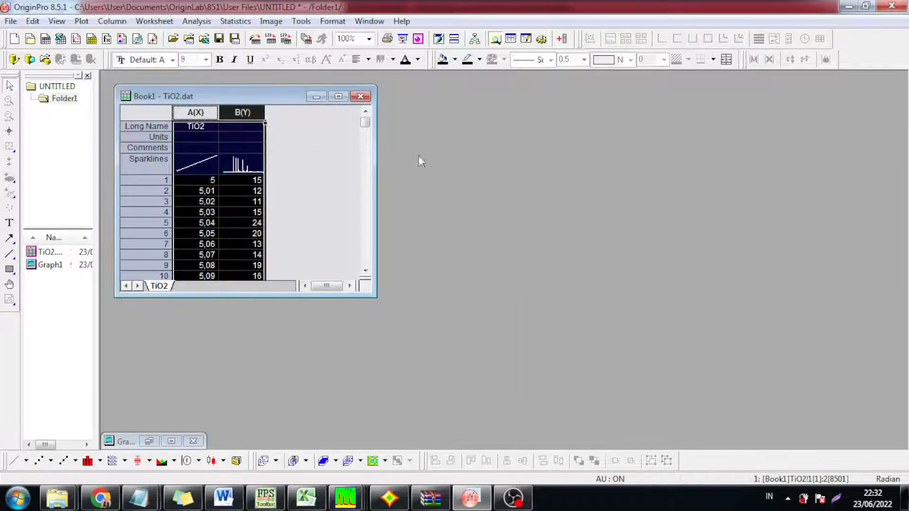
left_click(338, 96)
left_click(179, 94)
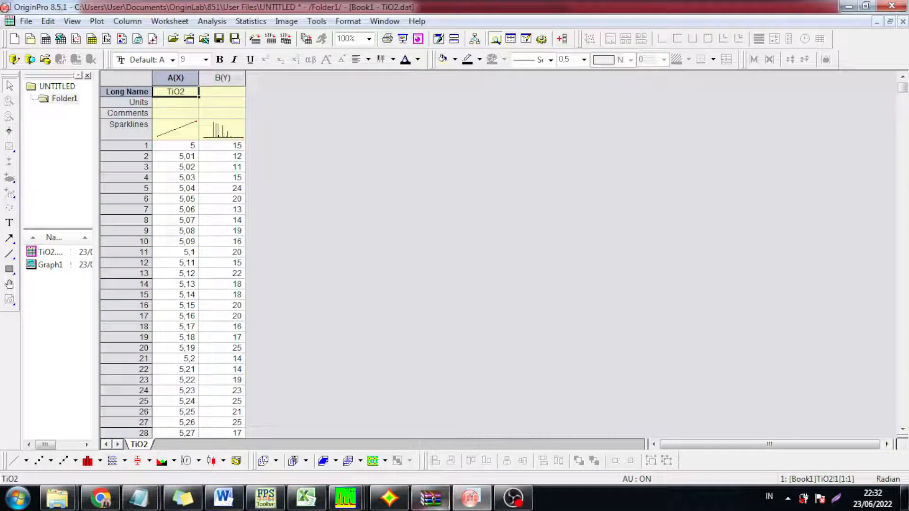
left_click(208, 94)
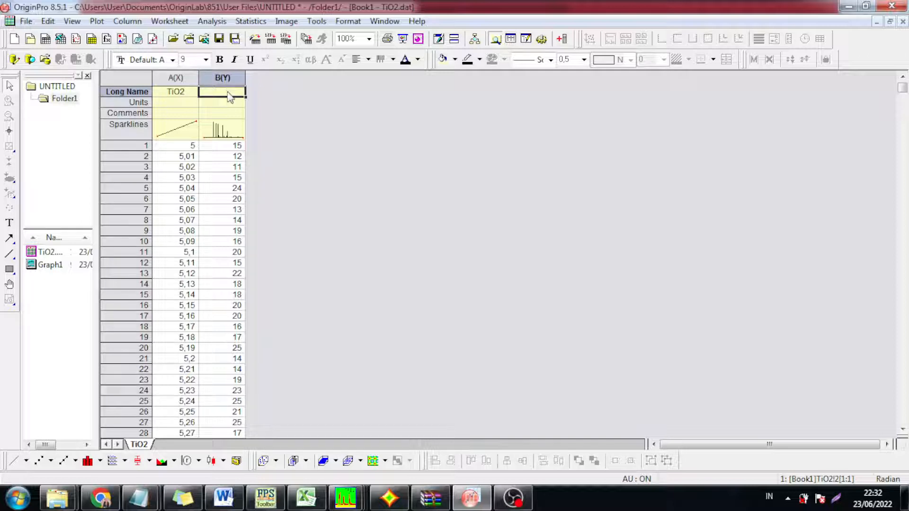
left_click(890, 22)
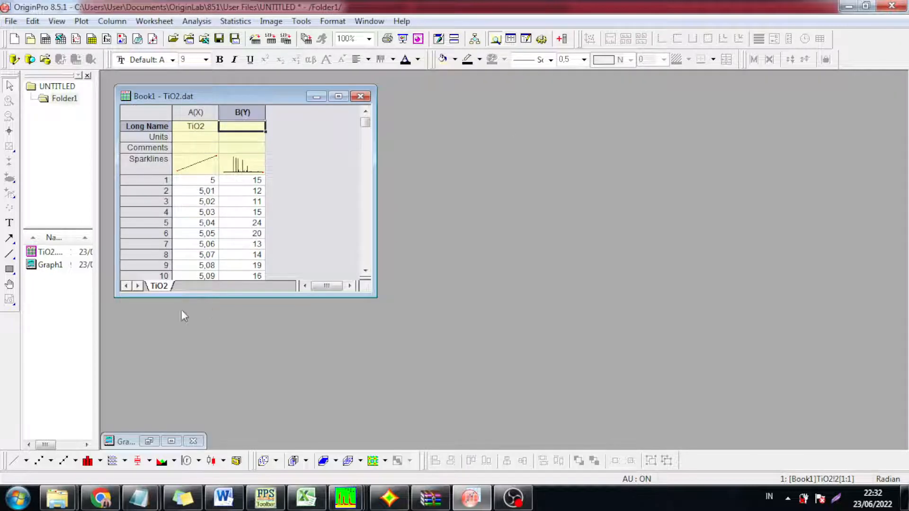
left_click(167, 443)
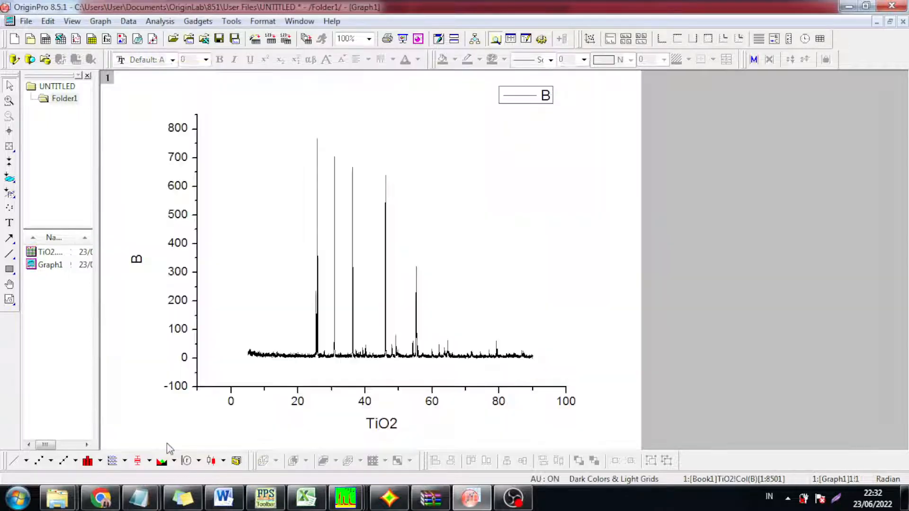
Replace the graph's X-axis title with 2θ, inserting the theta character from the Symbol Map.
left_click(373, 423)
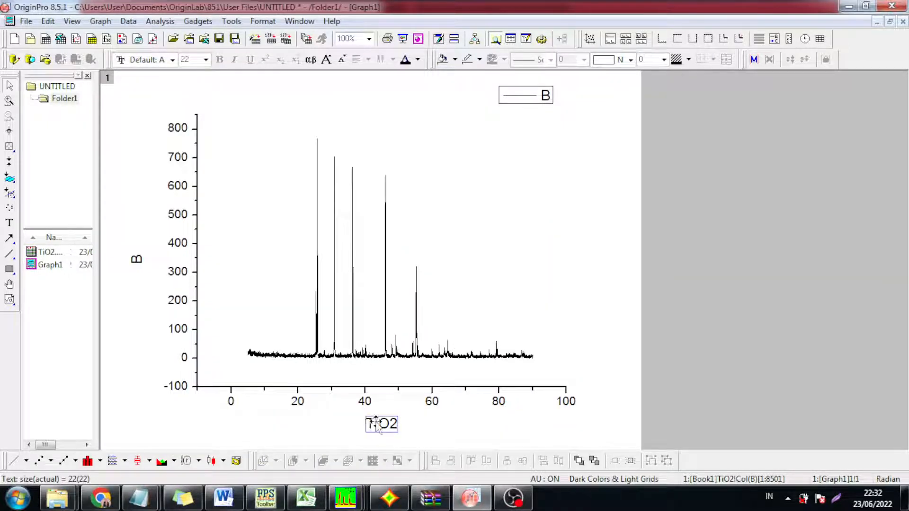
double_click(376, 422)
double_click(395, 423)
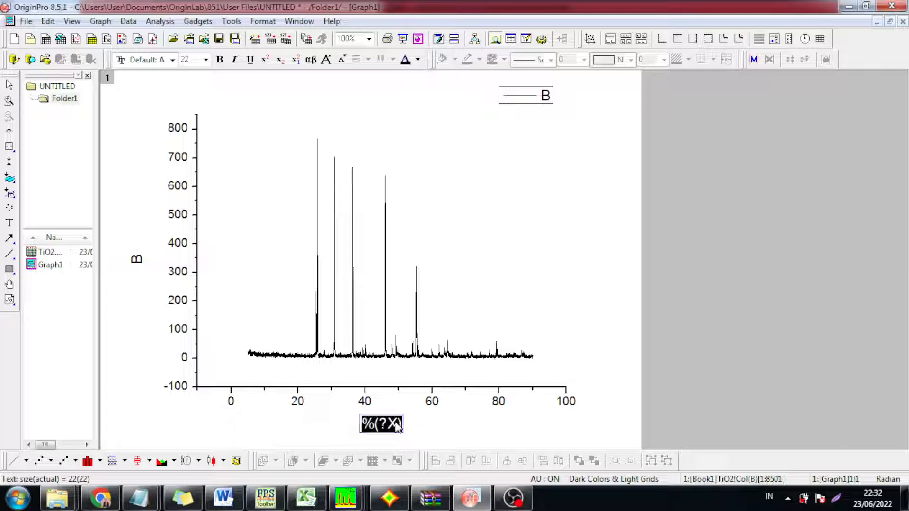
type("2")
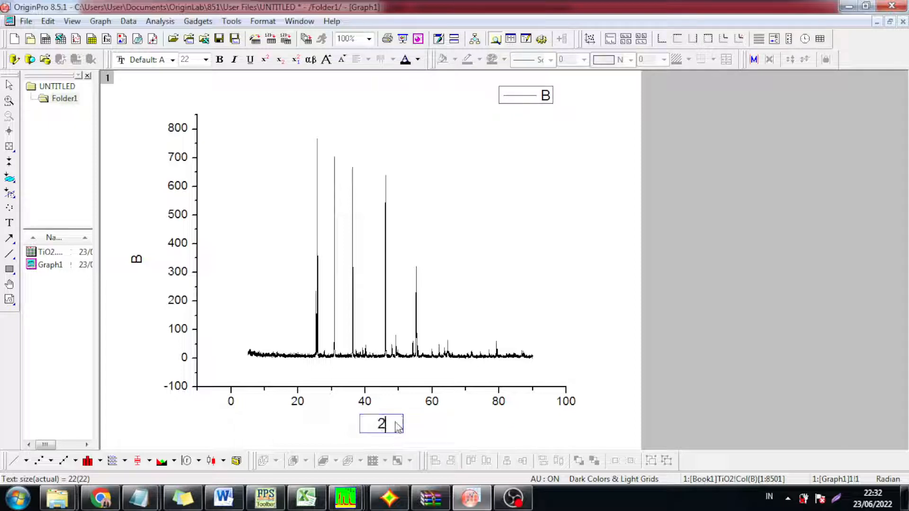
right_click(393, 423)
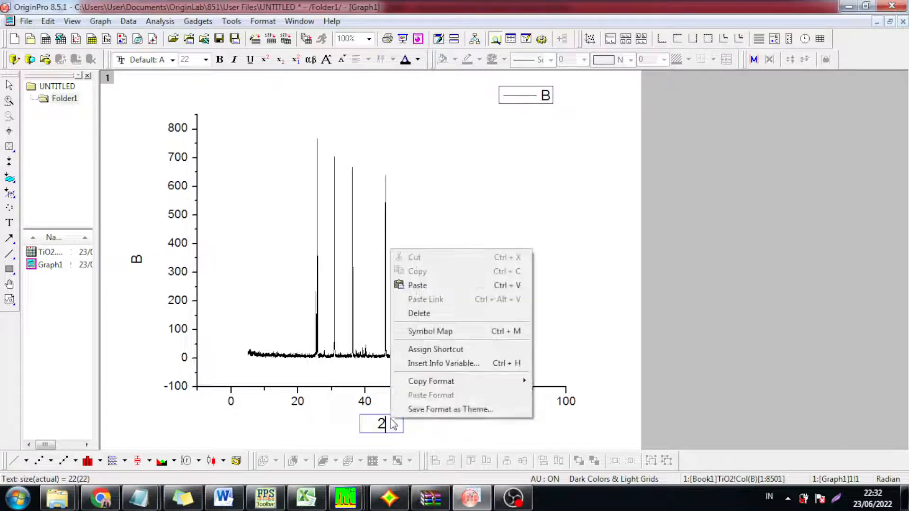
left_click(438, 328)
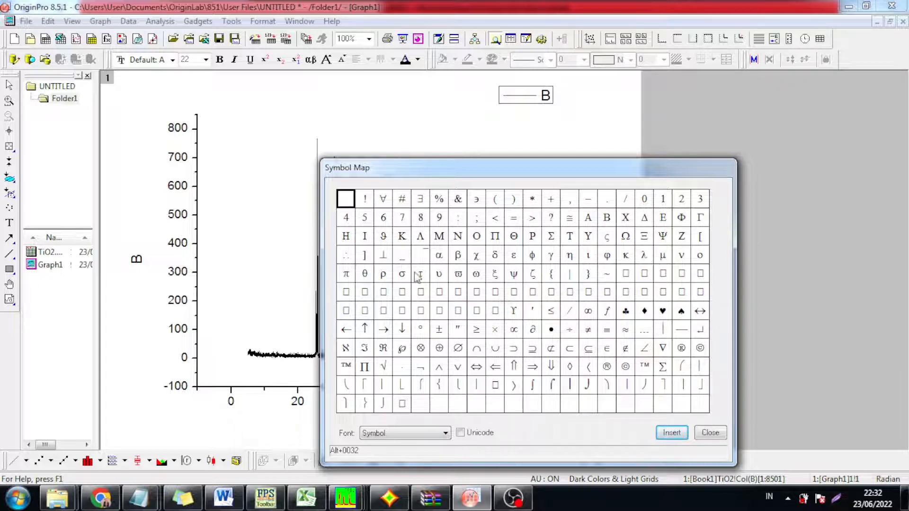
left_click(363, 274)
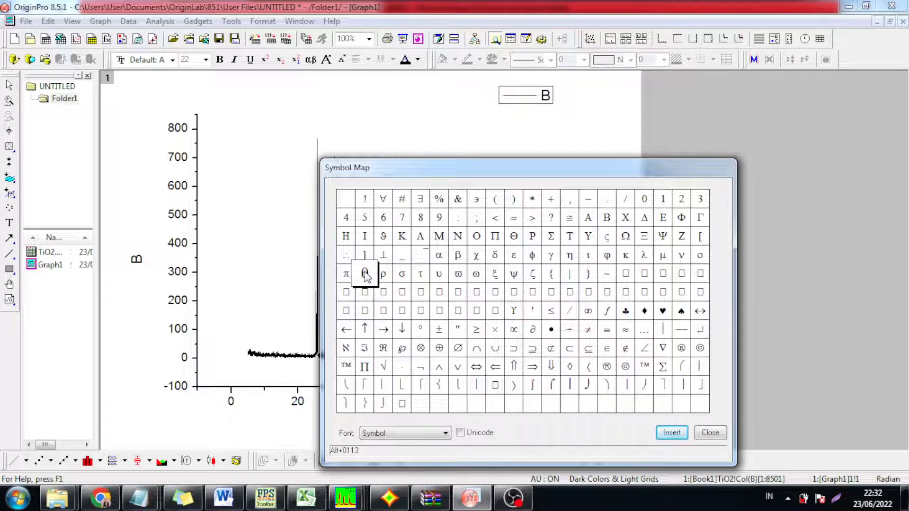
left_click(682, 439)
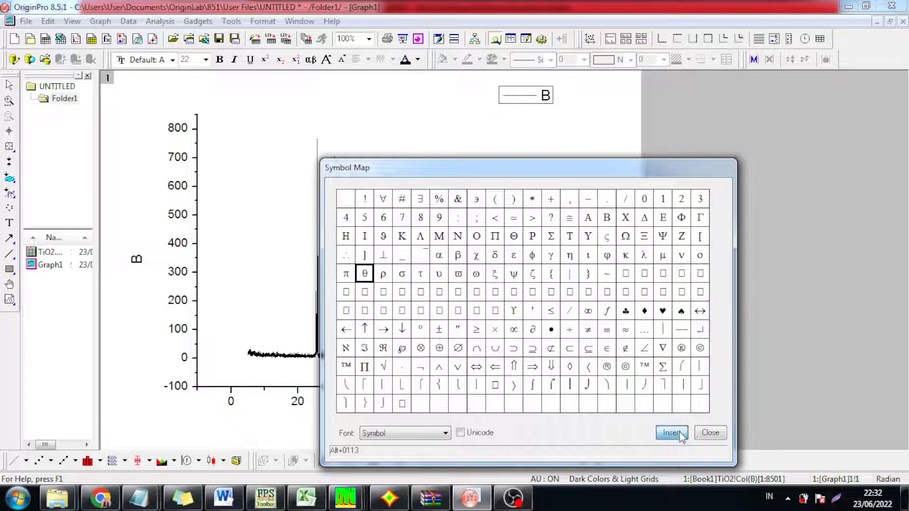
left_click(710, 433)
left_click(392, 424)
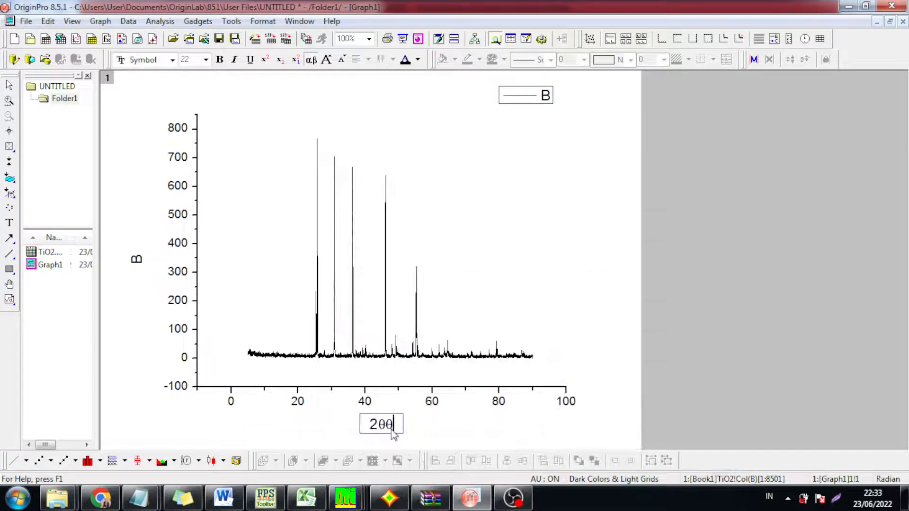
key("BackSpace")
Complete the X-axis title by adding (Degree) after 2θ in the default non-Greek font.
type("(de")
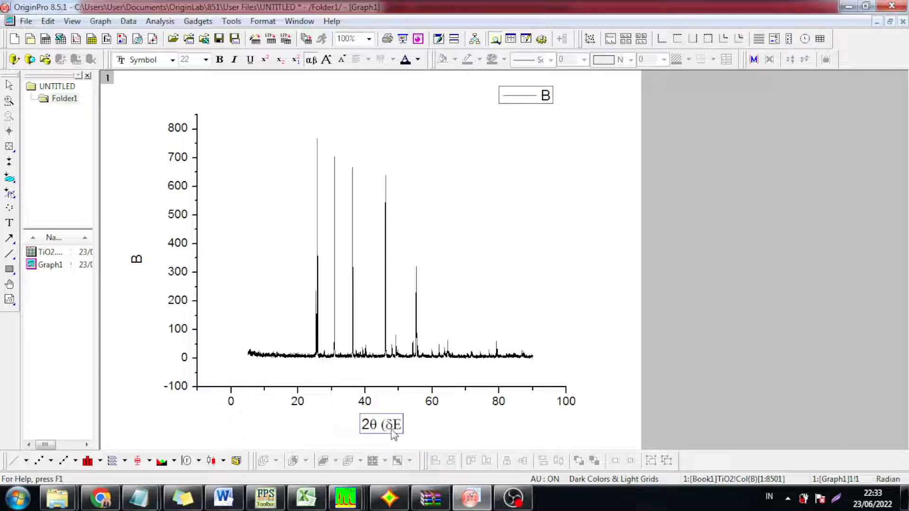
key("BackSpace")
key("BackSpace")
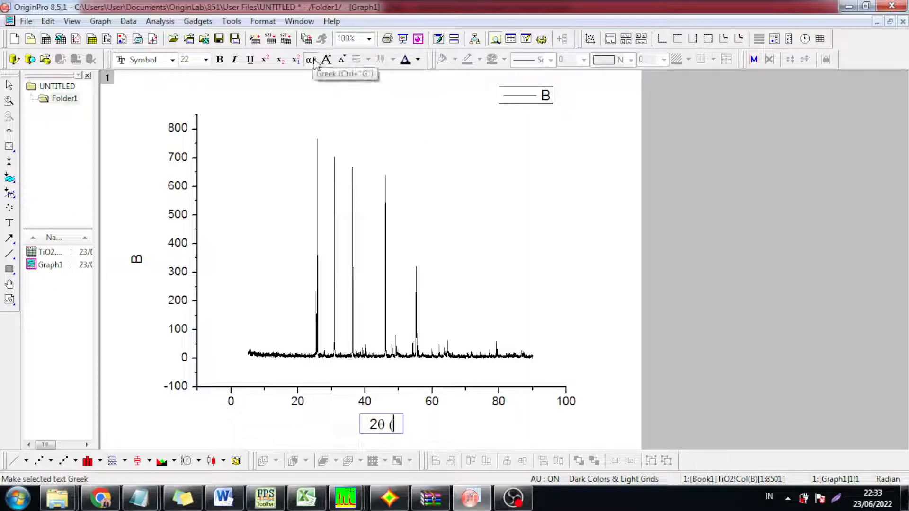
left_click(399, 435)
type("dEG")
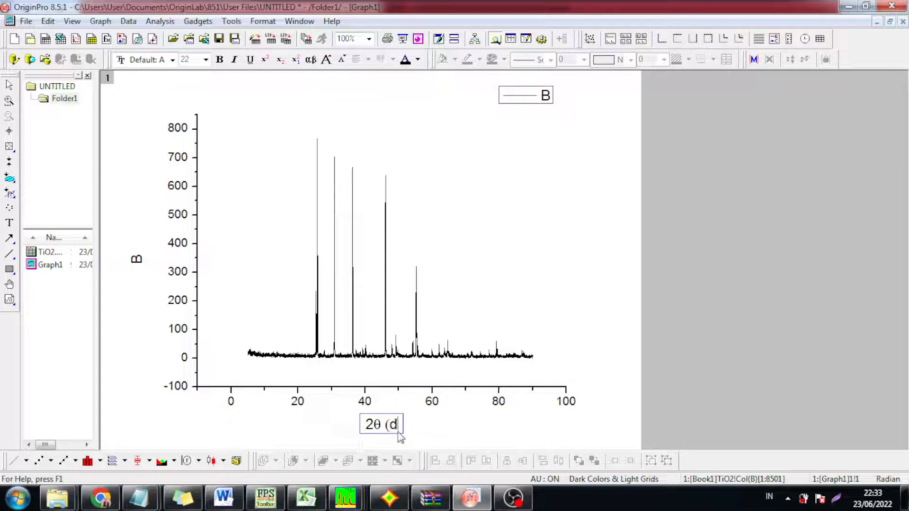
key("BackSpace")
type("Dgre")
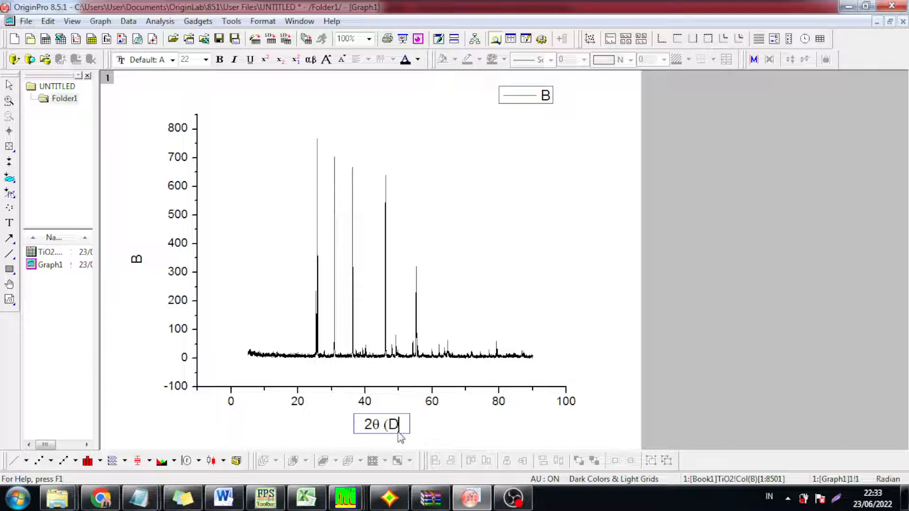
key("BackSpace")
key("BackSpace")
key("BackSpace")
type("egree)")
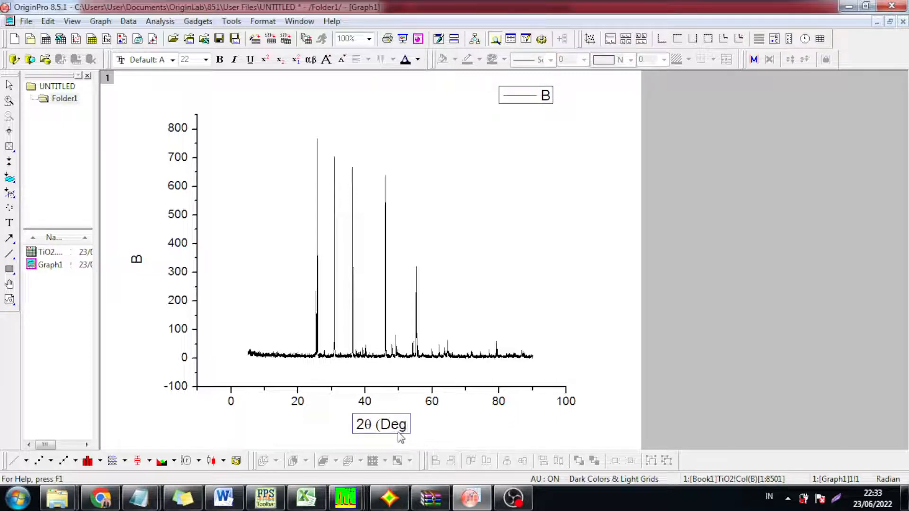
Replace the graph's Y-axis title with Intensity (a.u).
double_click(138, 259)
double_click(150, 260)
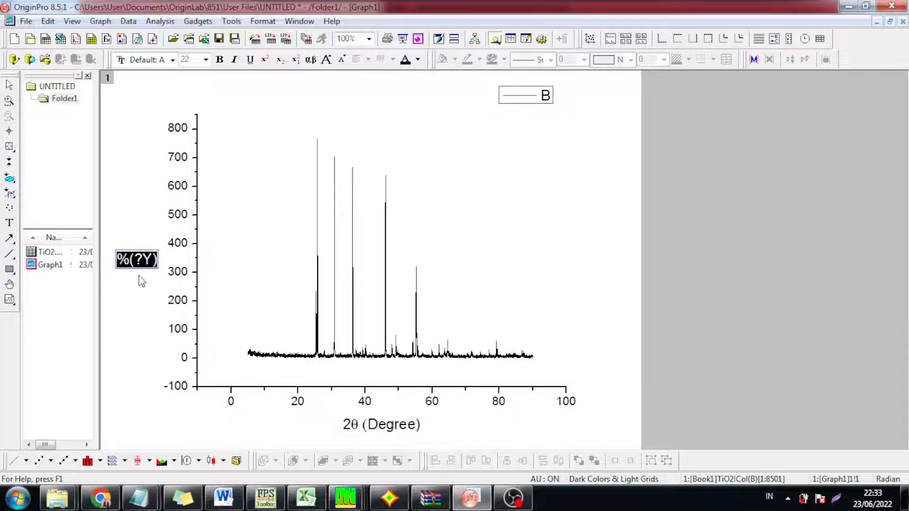
key("BackSpace")
type("Int")
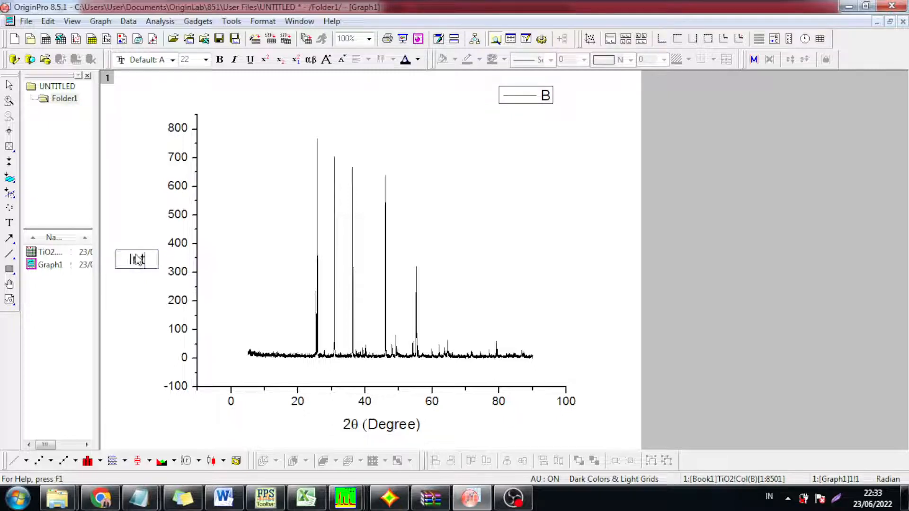
type("ensit")
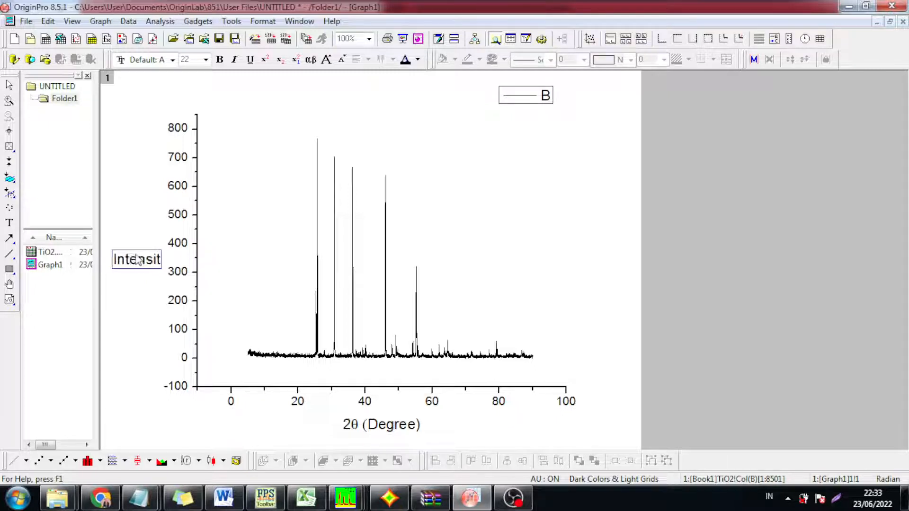
type("y (a")
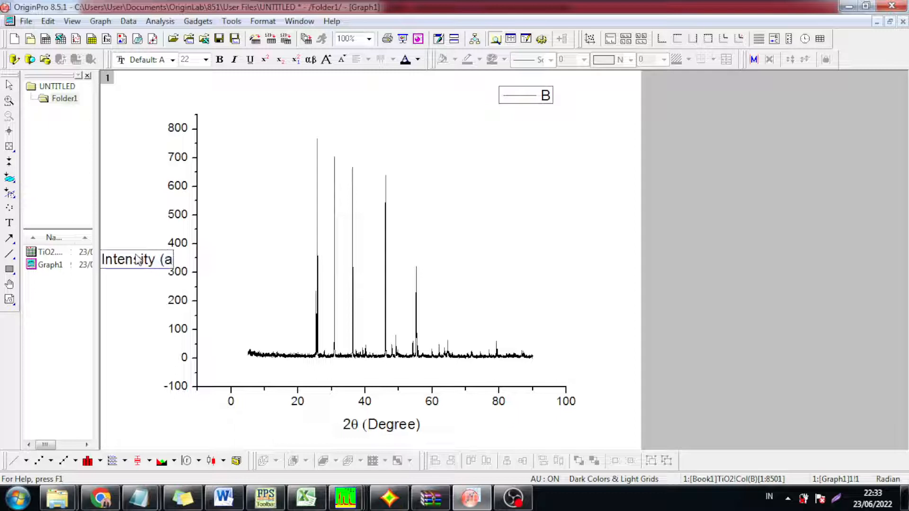
type(".u)")
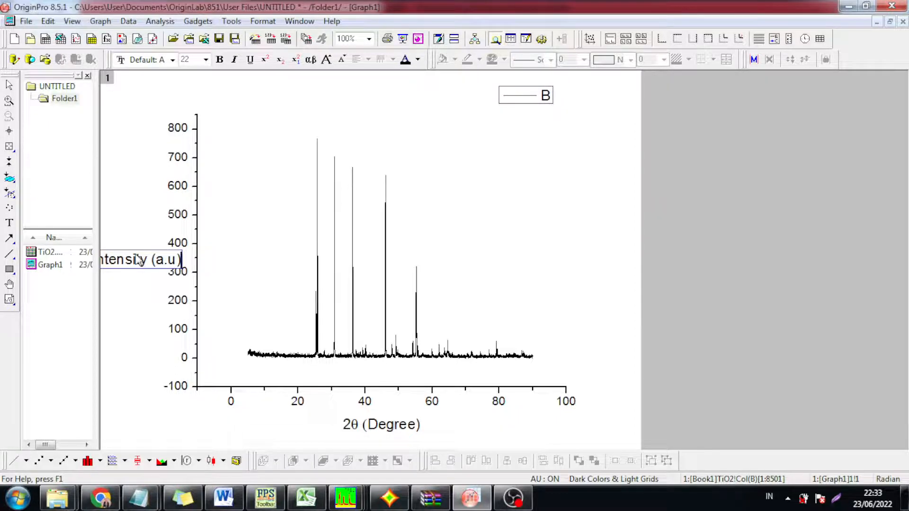
left_click(523, 250)
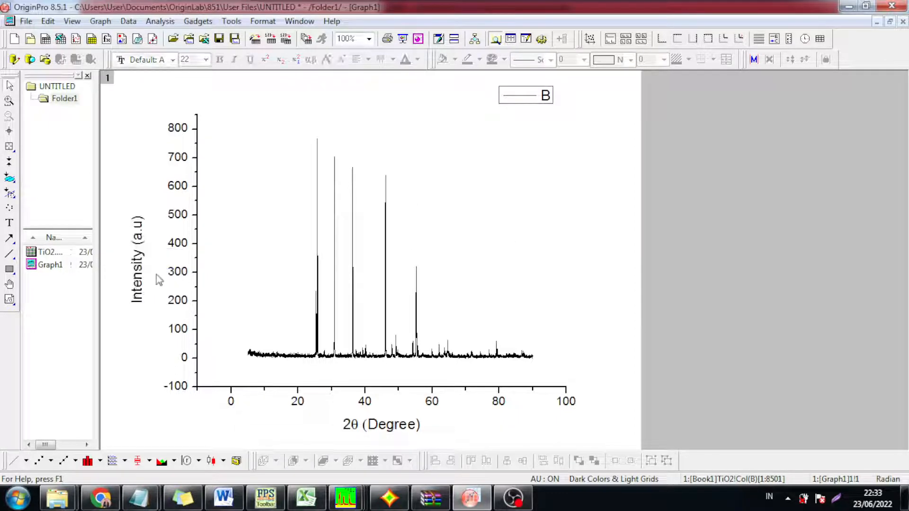
Move the legend down and inward to the upper-right area inside the diffractogram plot.
left_click(136, 266)
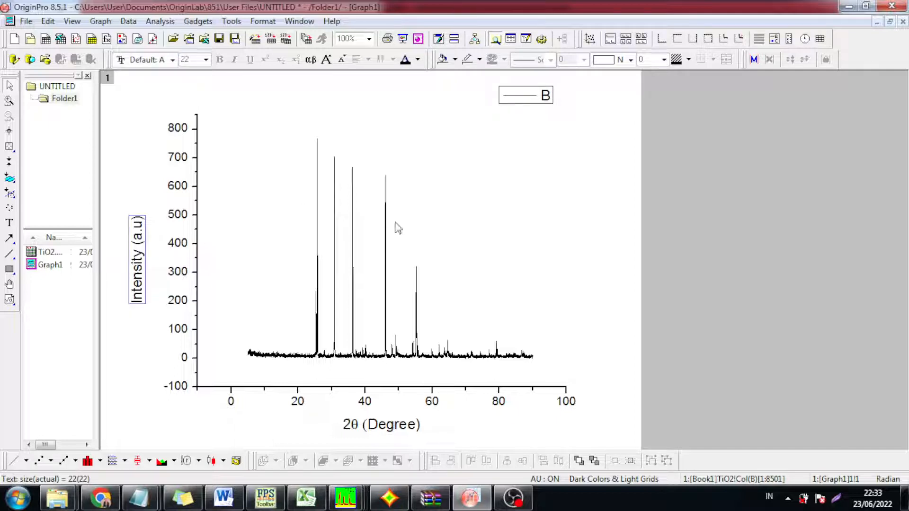
left_click_drag(547, 101, 499, 134)
left_click(631, 204)
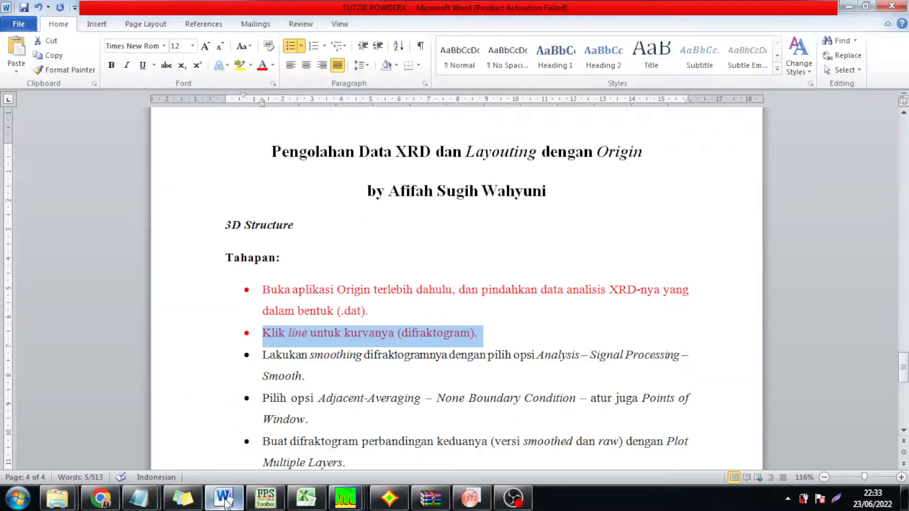
Switch to the Word document and colour the third bullet, on smoothing via Analysis – Signal Processing – Smooth, red.
left_click(223, 497)
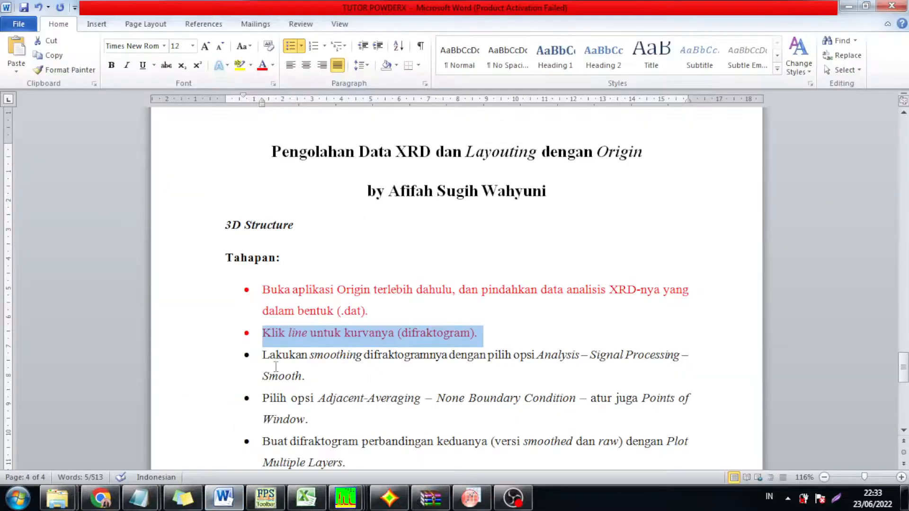
left_click_drag(263, 355, 318, 377)
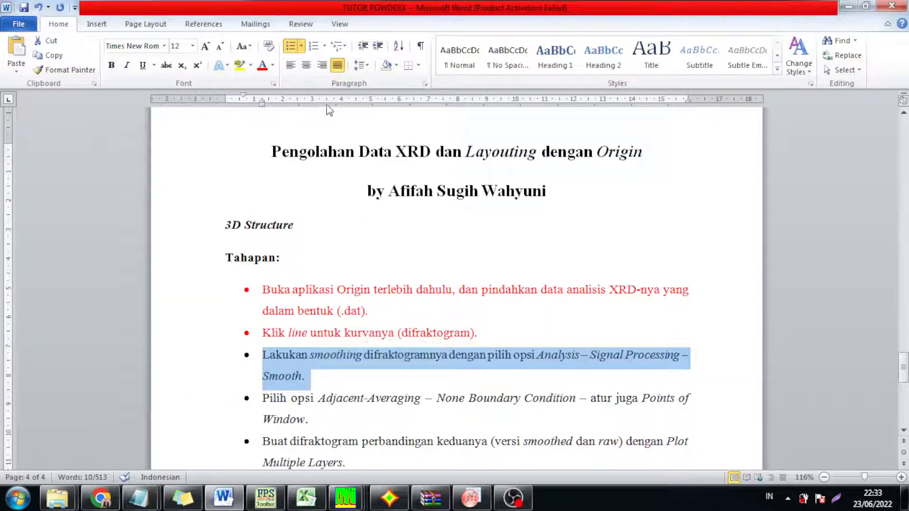
left_click(262, 65)
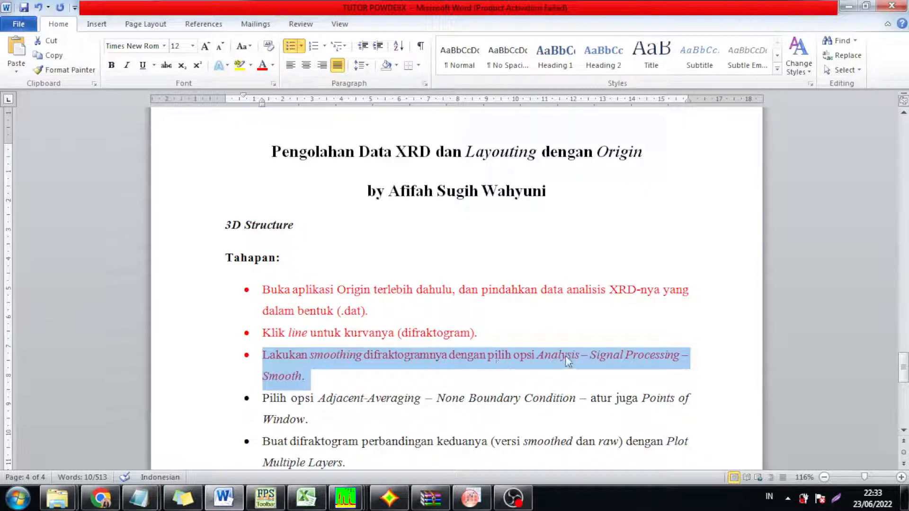
Switch back to OriginPro and open the Signal Processing Smooth dialog for curve B of the diffractogram.
left_click(470, 498)
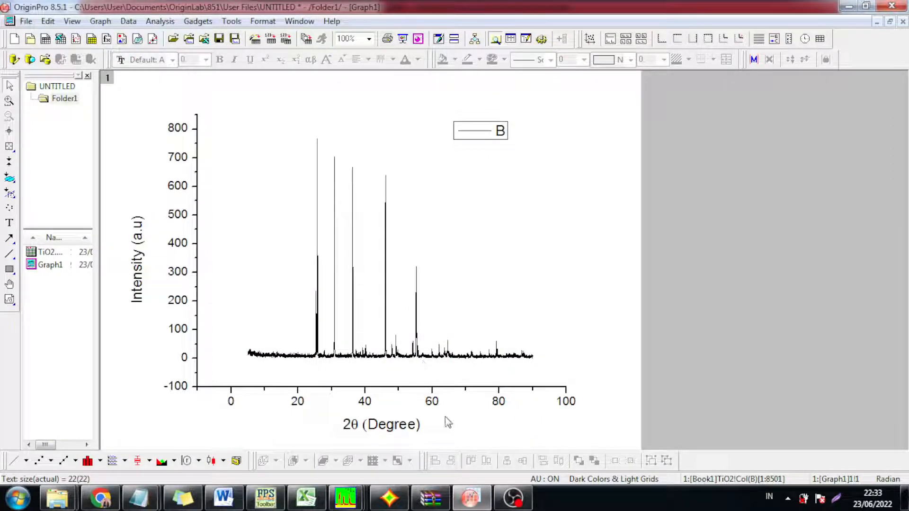
left_click(470, 498)
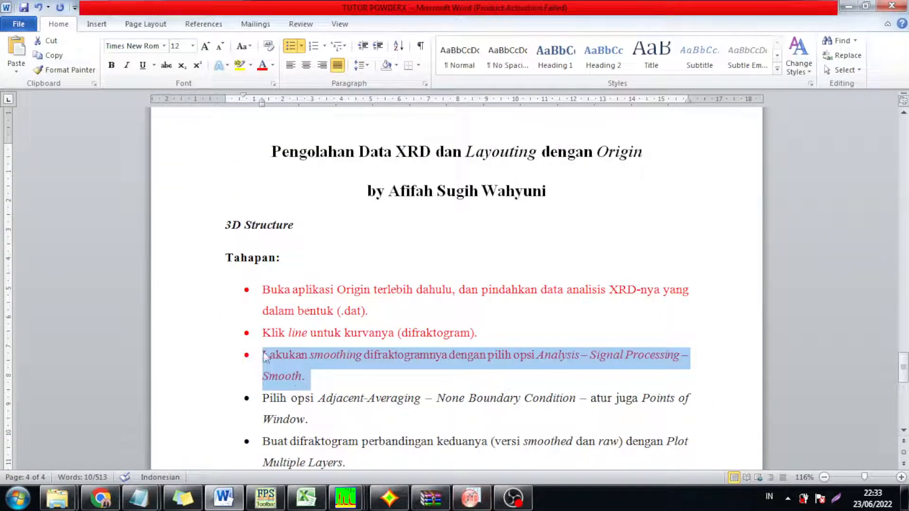
left_click(470, 498)
left_click(160, 22)
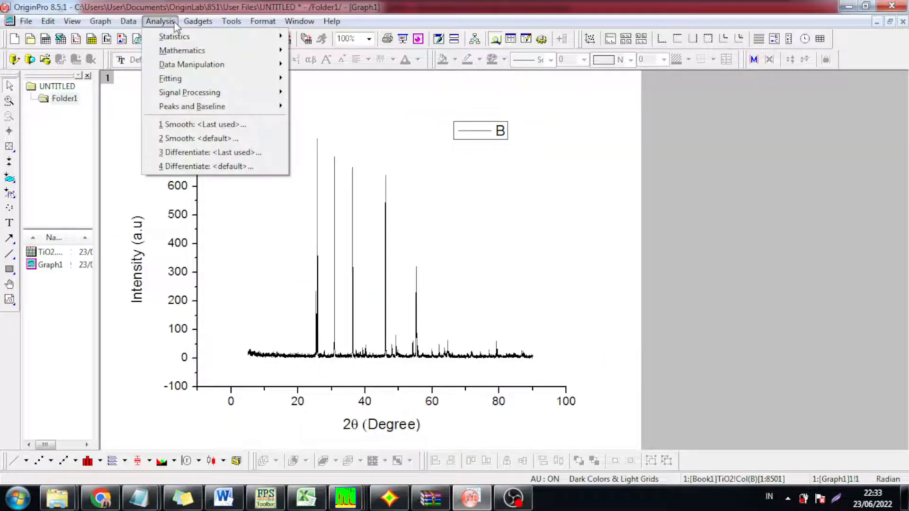
left_click(159, 22)
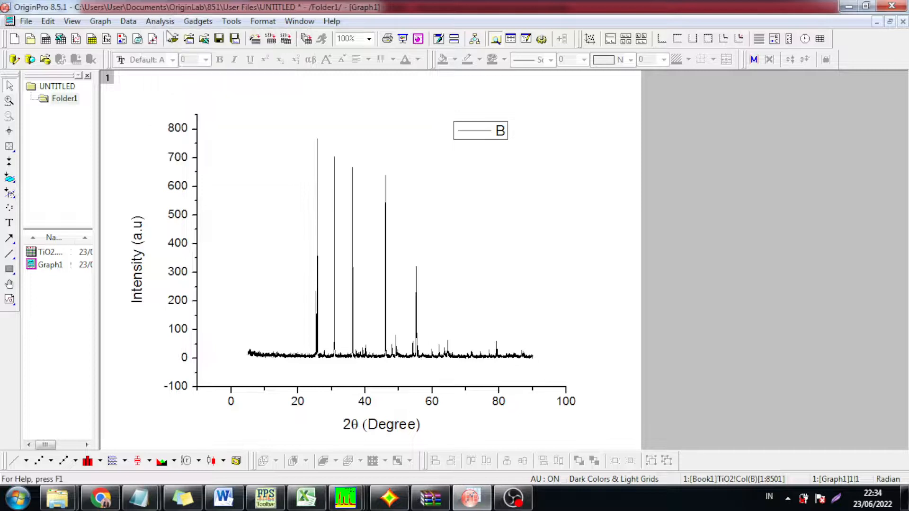
left_click(159, 22)
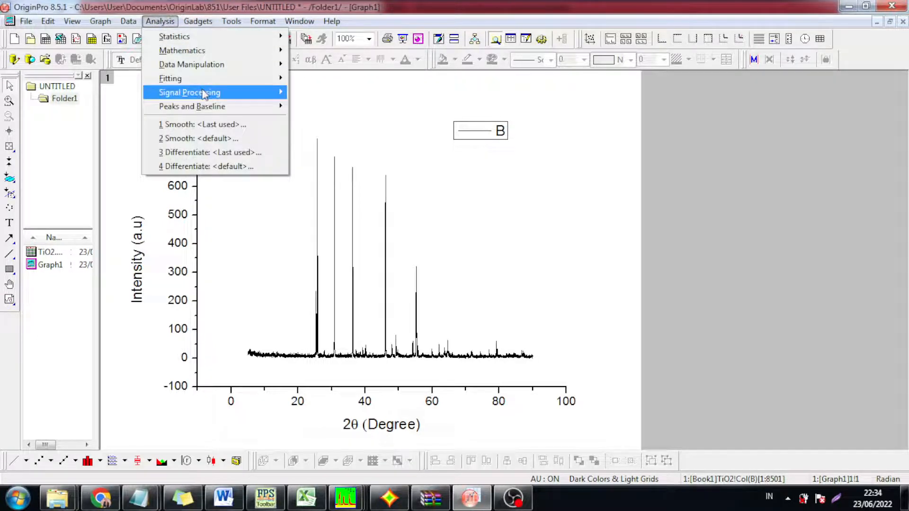
mouse_move(222, 94)
mouse_move(337, 95)
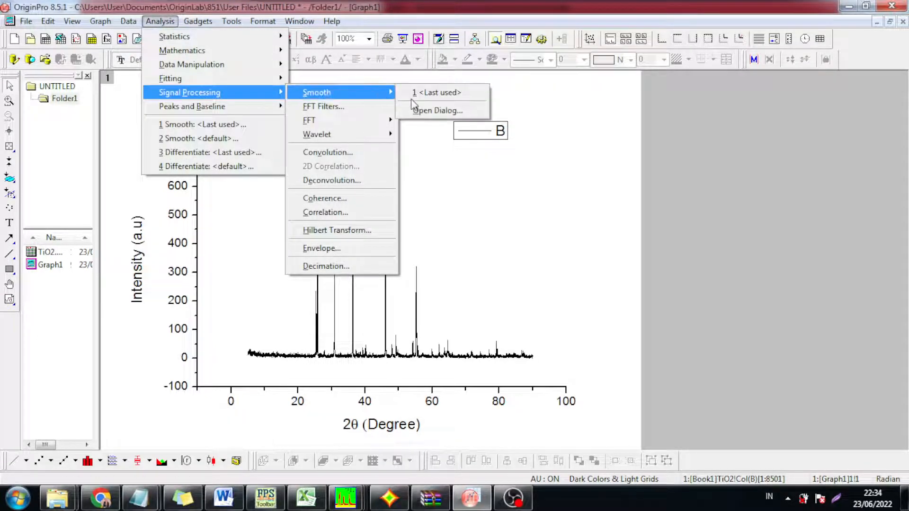
left_click(427, 112)
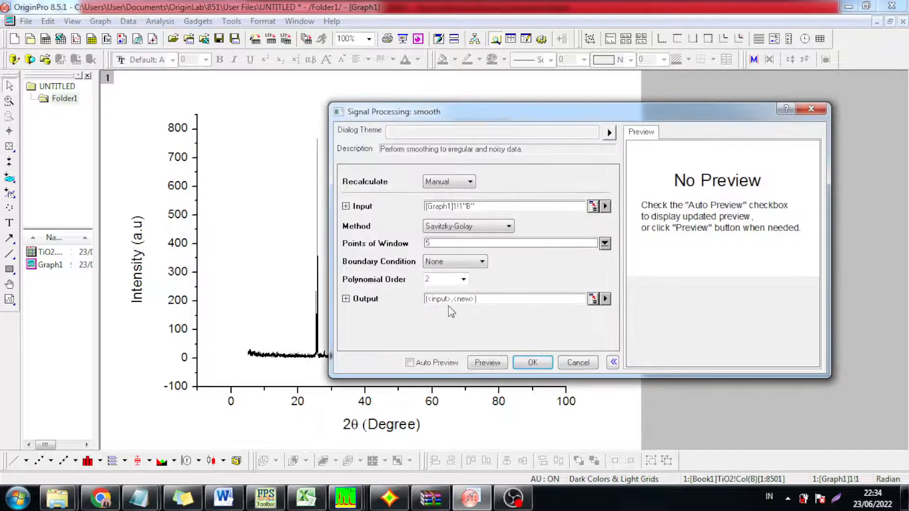
Smooth curve B with the Adjacent-Averaging method, 40 Points of Window and Auto Preview enabled.
left_click(474, 229)
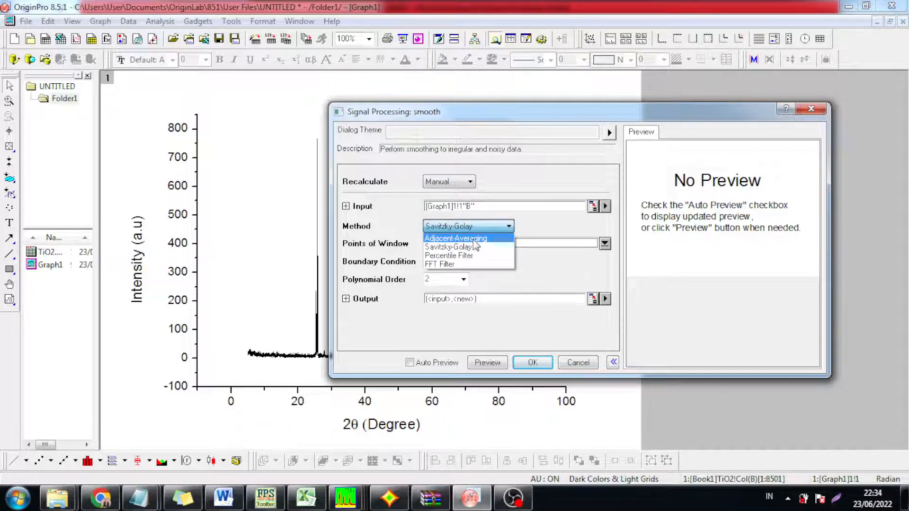
left_click(473, 239)
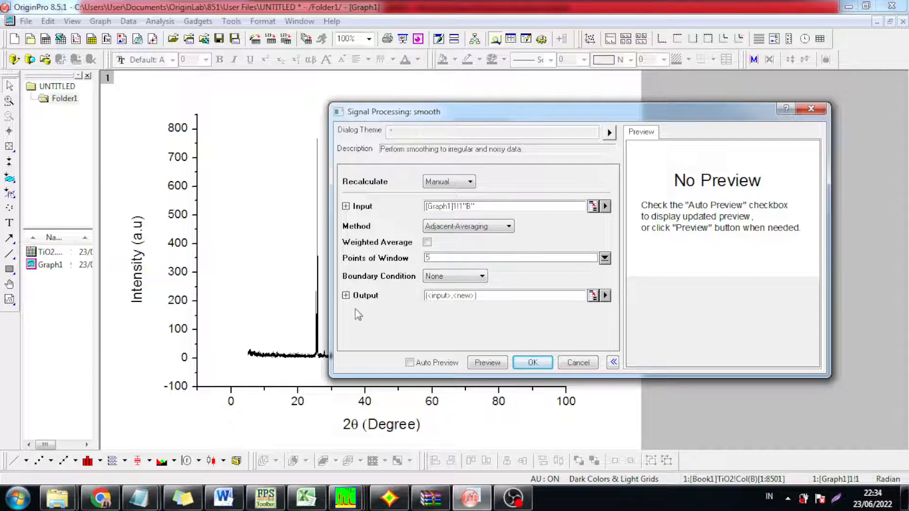
left_click(436, 364)
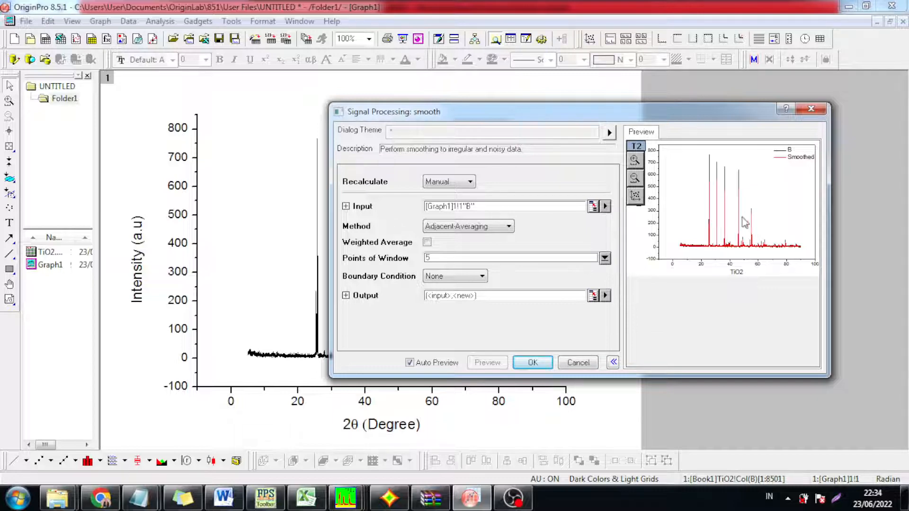
double_click(511, 255)
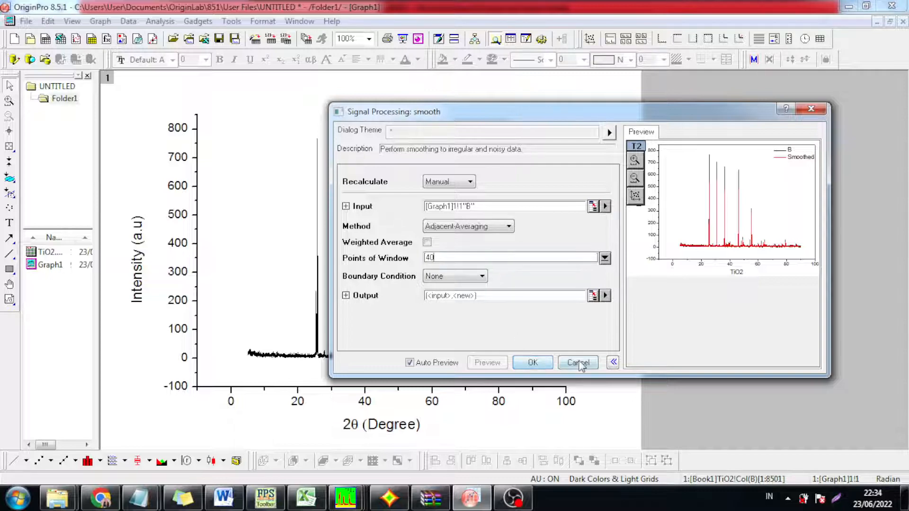
left_click(530, 364)
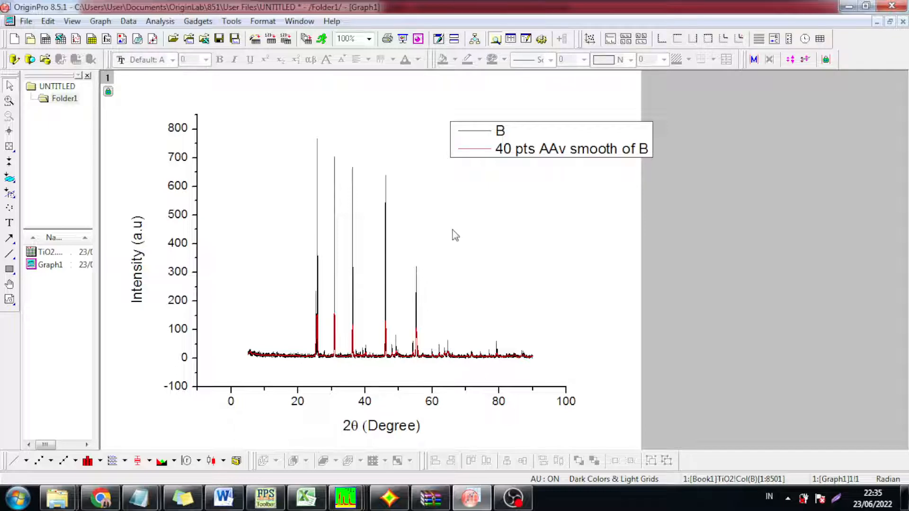
left_click(507, 157)
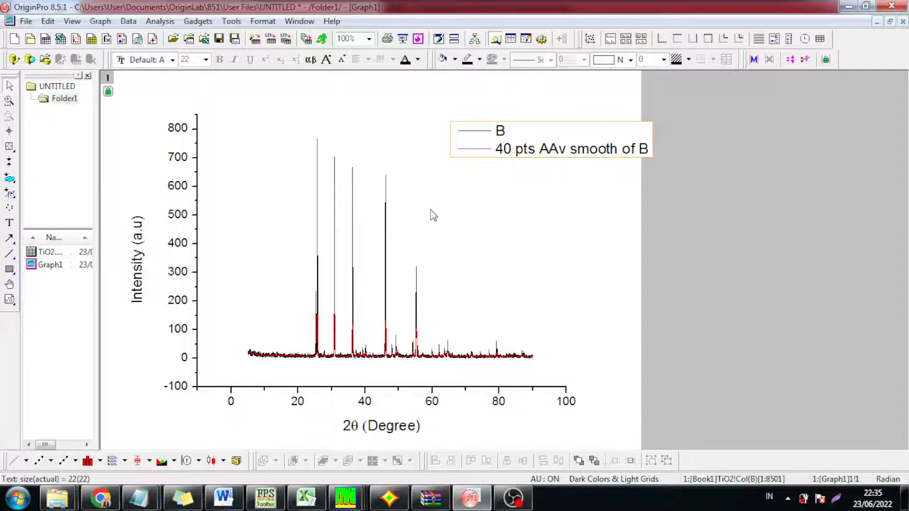
Switch to the Word document and colour the fourth bullet, on Adjacent-Averaging, None Boundary Condition and Points of Window, red.
left_click(222, 498)
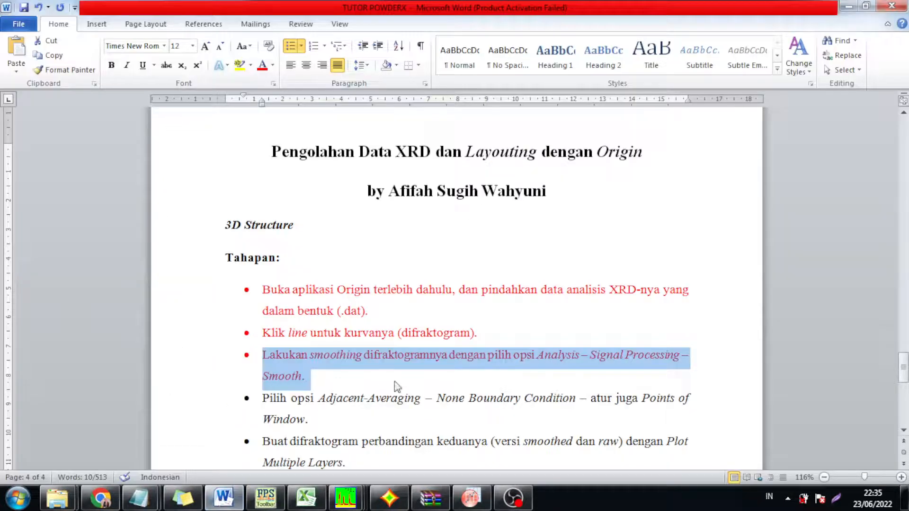
triple_click(288, 398)
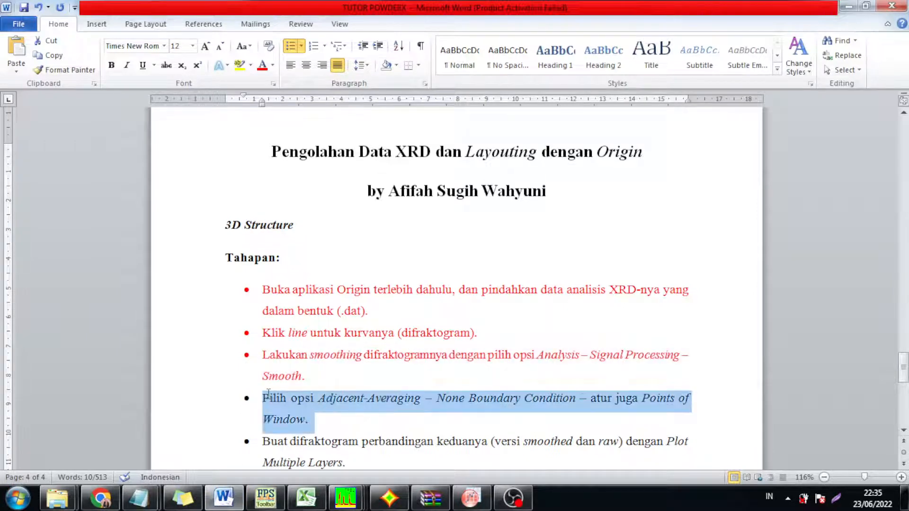
left_click(262, 65)
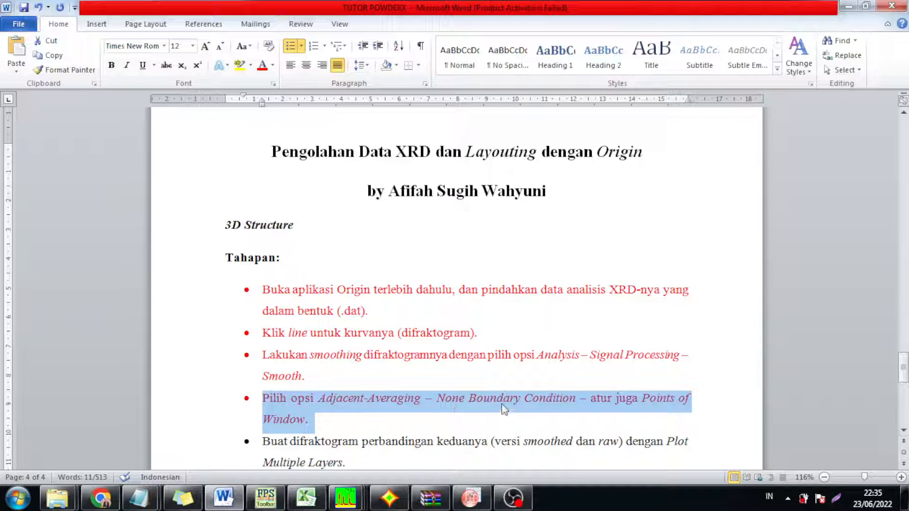
left_click(425, 424)
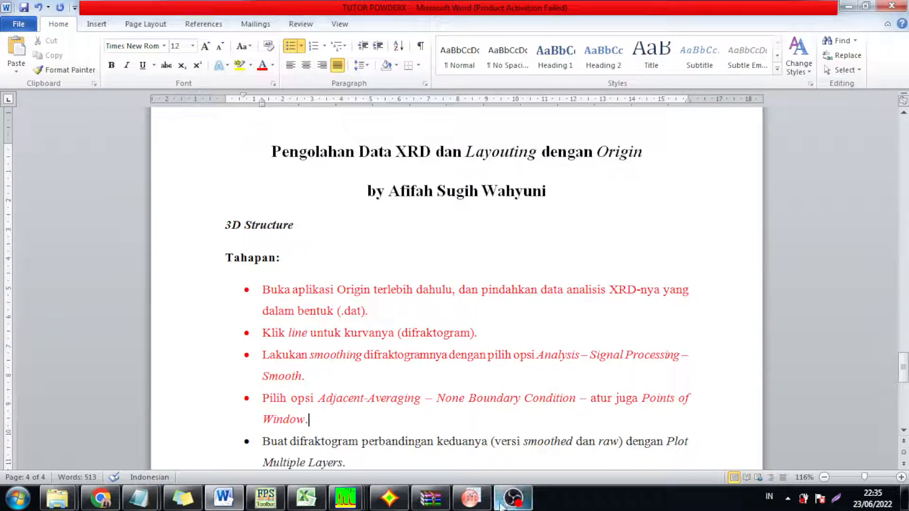
Return to OriginPro and undo the smoothing of curve B on the graph.
left_click(470, 498)
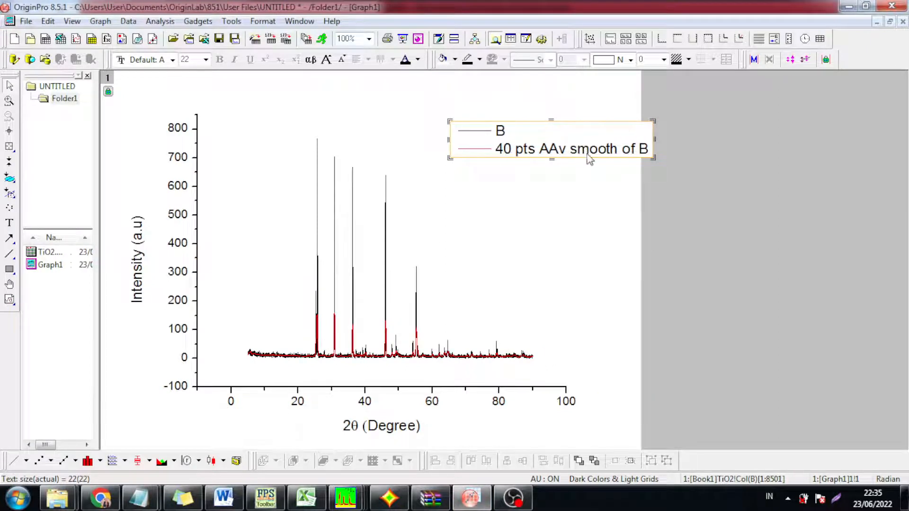
left_click(664, 140)
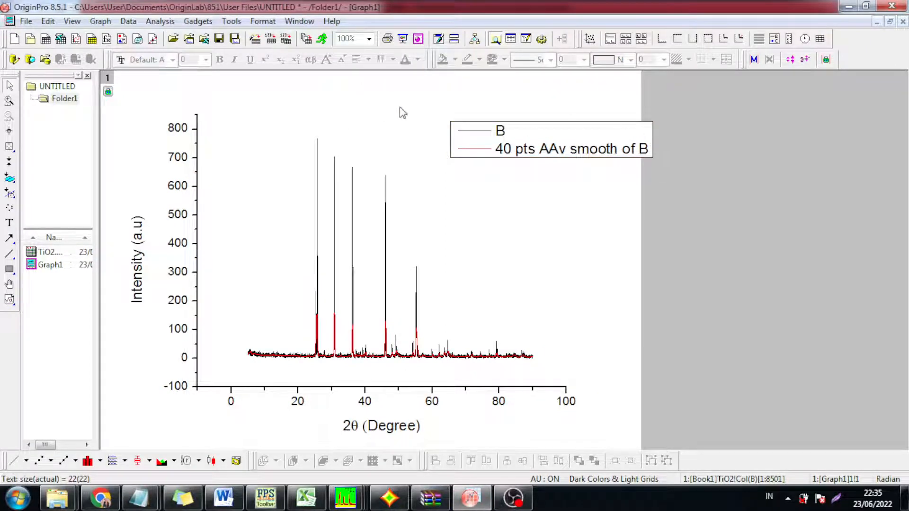
left_click(156, 21)
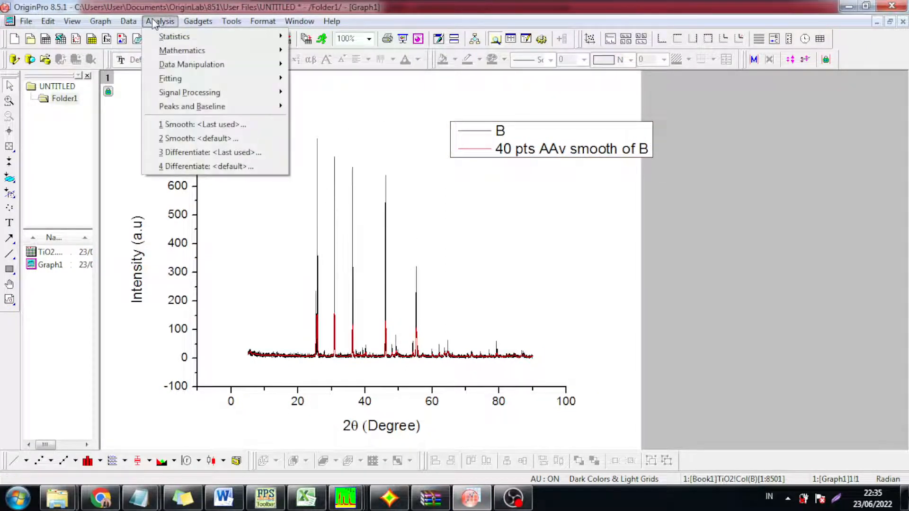
mouse_move(46, 24)
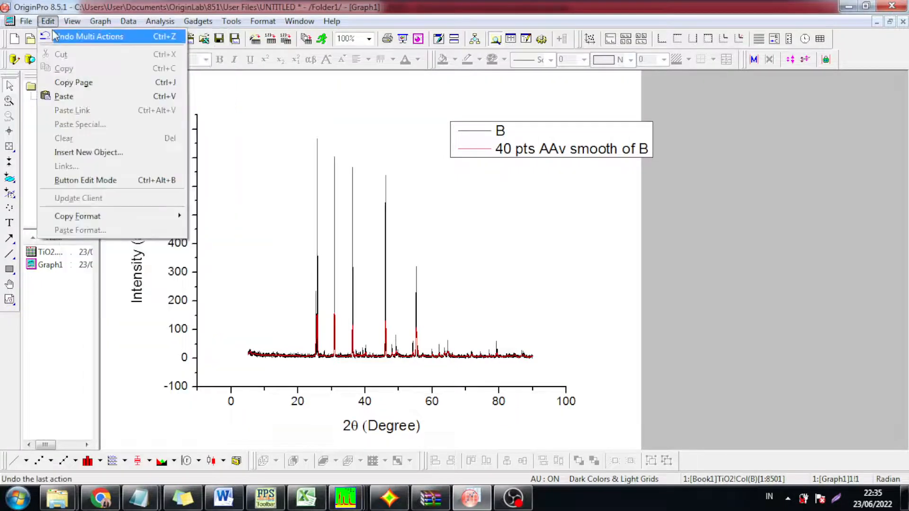
left_click(80, 37)
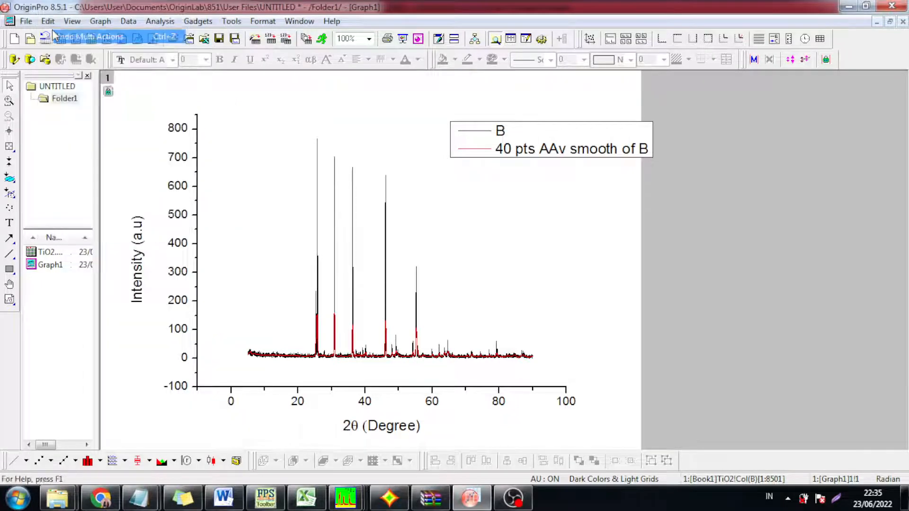
Open the Signal Processing Smooth dialog for curve B, choosing the Adjacent-Averaging method and None as Boundary Condition.
left_click(161, 22)
mouse_move(213, 93)
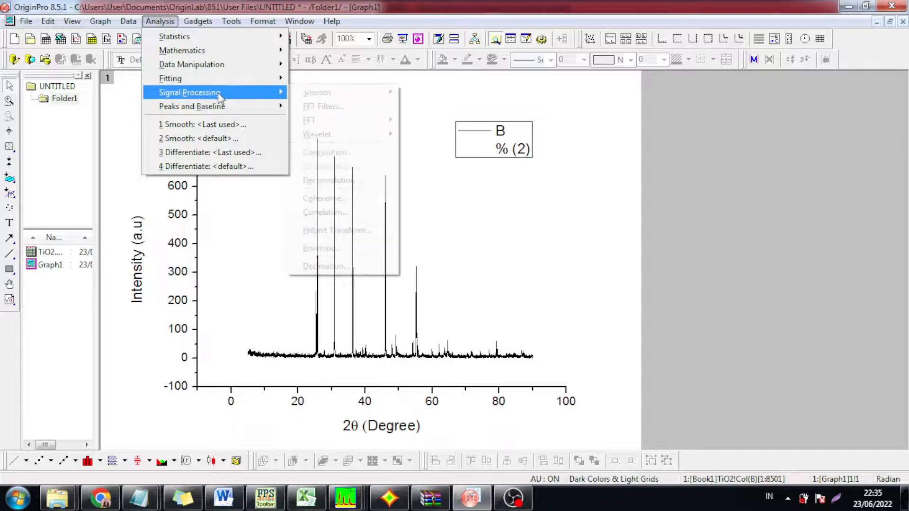
mouse_move(321, 93)
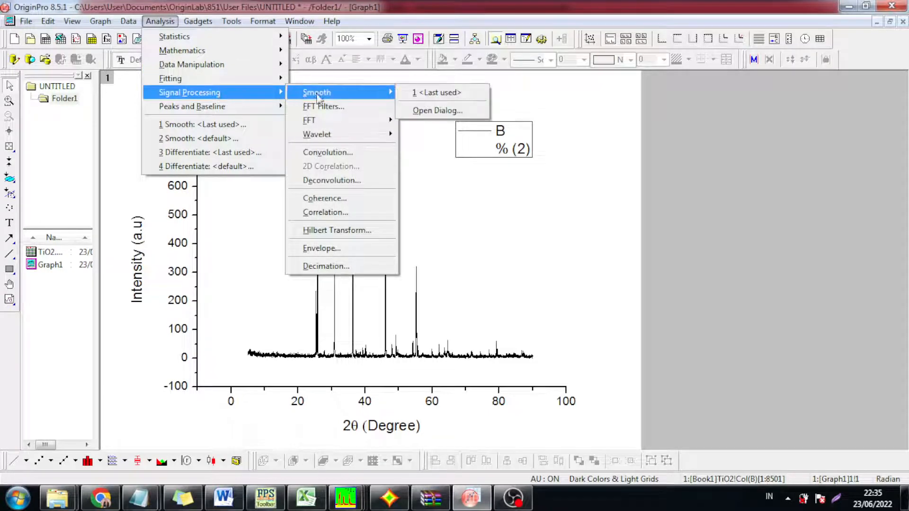
left_click(422, 111)
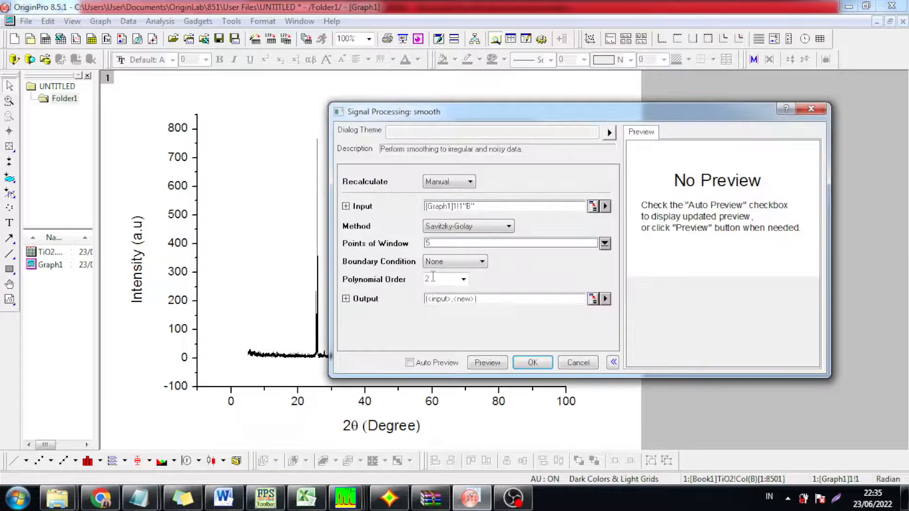
left_click(442, 230)
left_click(450, 242)
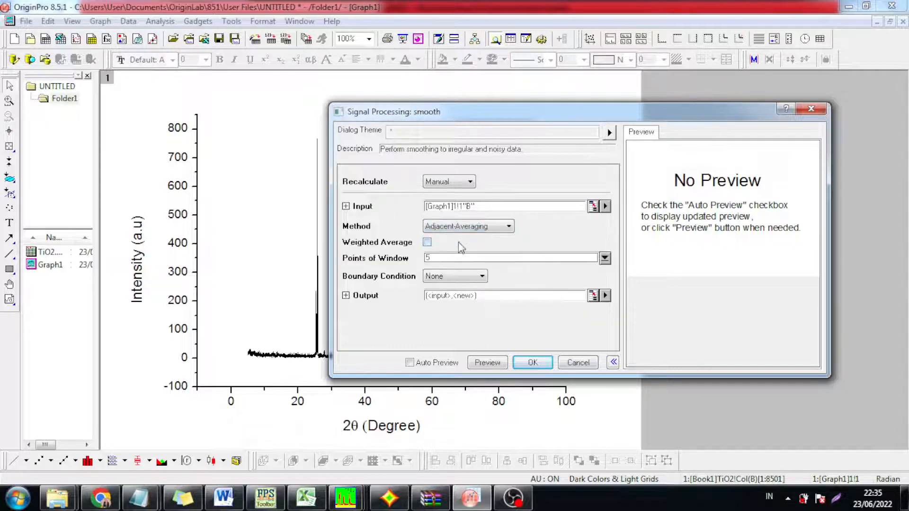
left_click(443, 277)
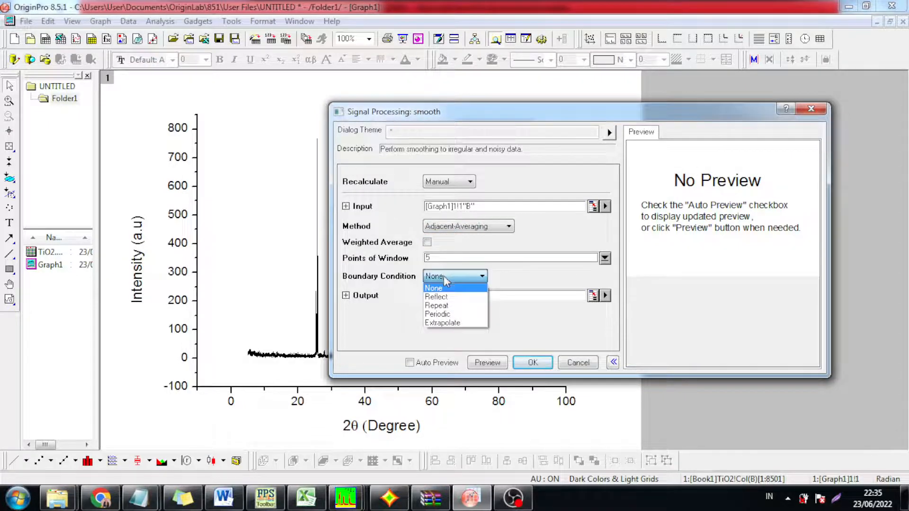
left_click(439, 288)
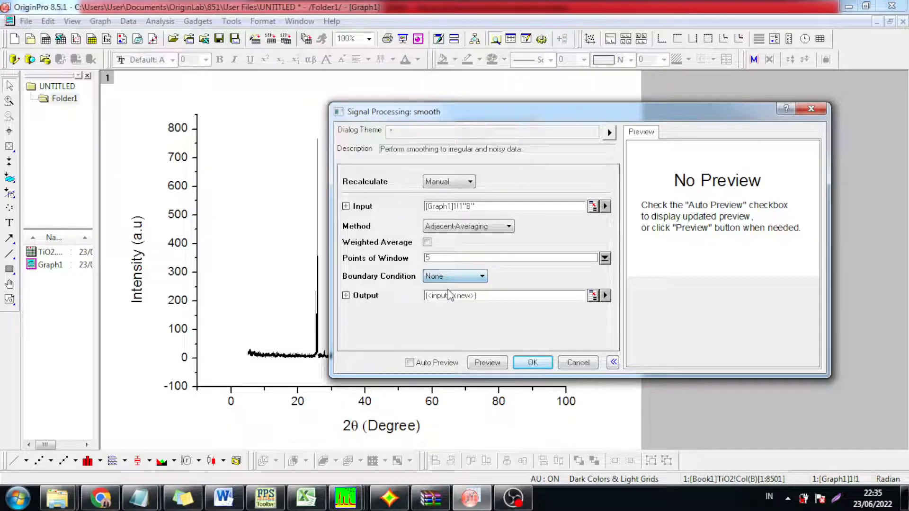
Preview the smoothing with 50 Points of Window, and set the value to 45 with Auto Preview enabled.
double_click(432, 259)
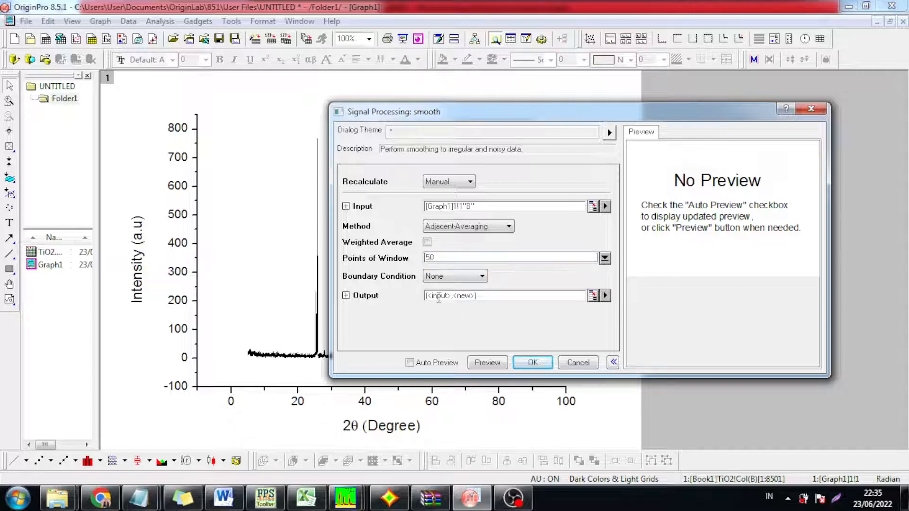
left_click(491, 363)
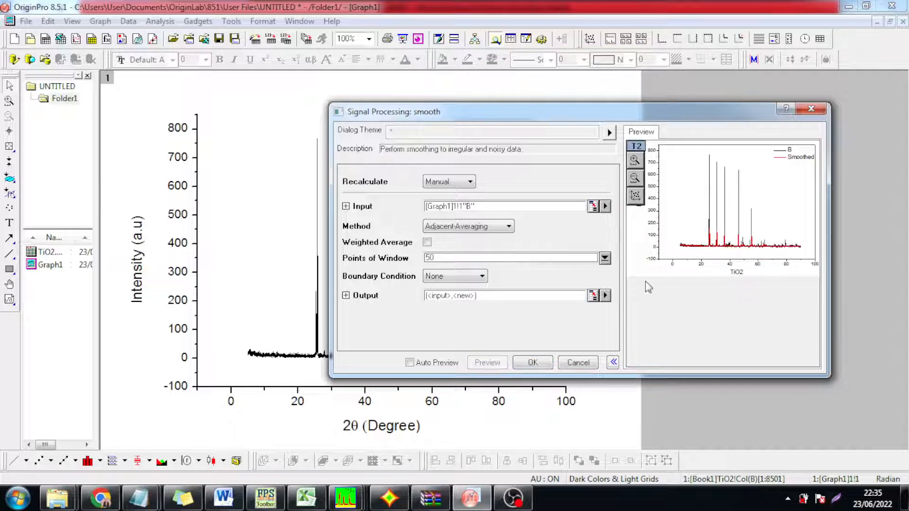
left_click(472, 257)
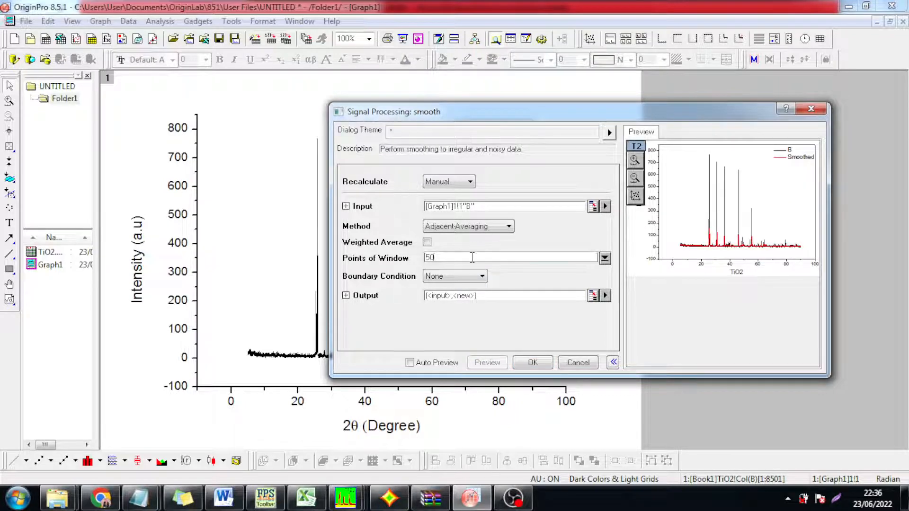
key("BackSpace")
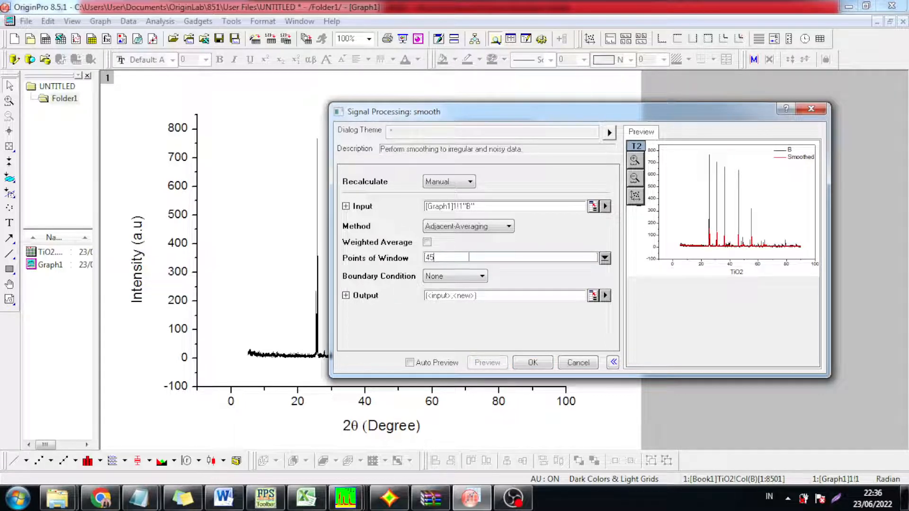
left_click(429, 363)
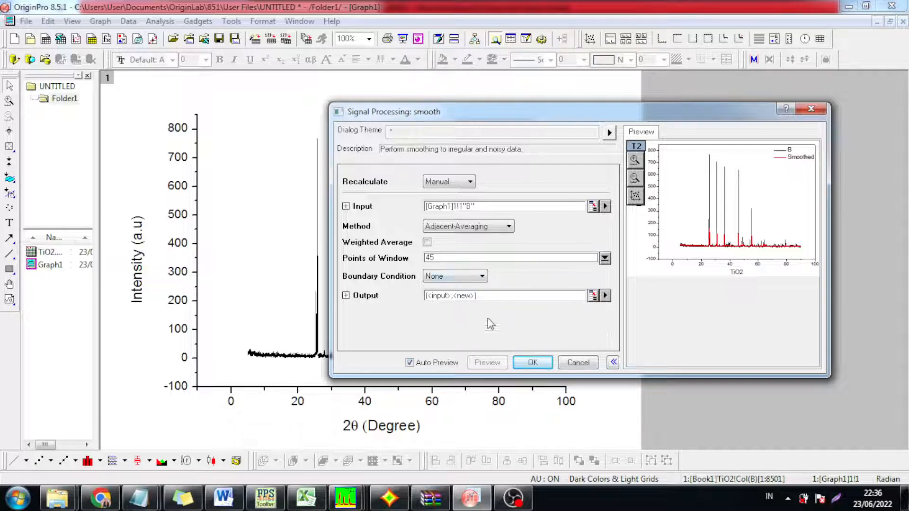
Try 50 Points of Window once more in the Smooth dialog and replace it with 40.
left_click(465, 257)
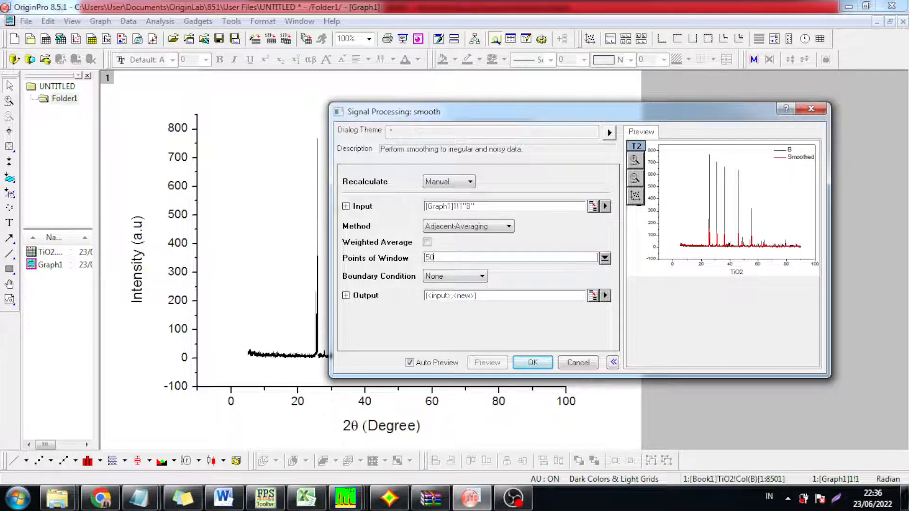
key("BackSpace")
key("BackSpace")
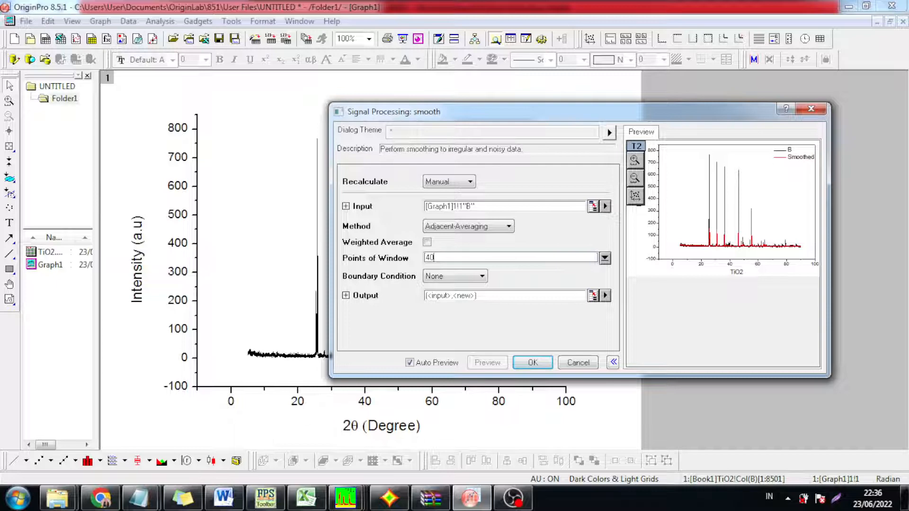
Apply the 40-point smoothing to curve B, and in Word highlight the instruction on comparing smoothed and raw diffractograms with Plot Multiple Layers.
left_click(532, 362)
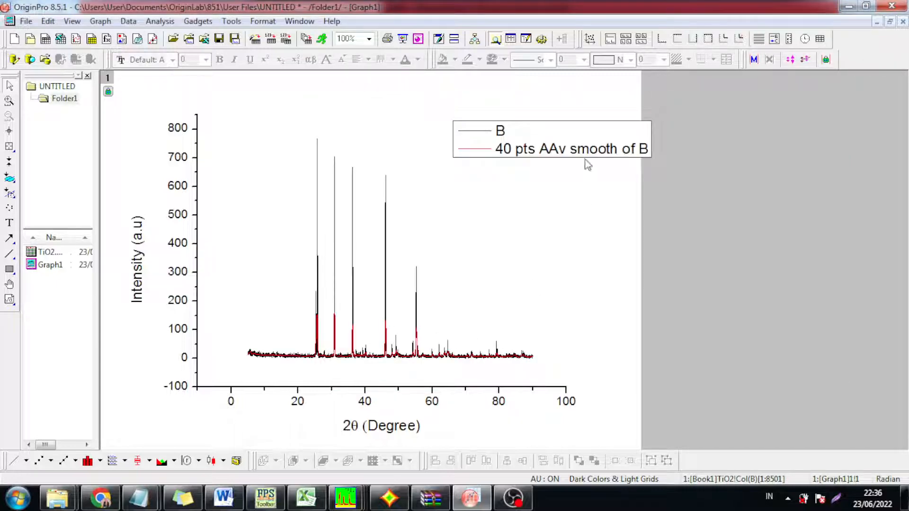
left_click(224, 496)
left_click_drag(351, 459, 275, 443)
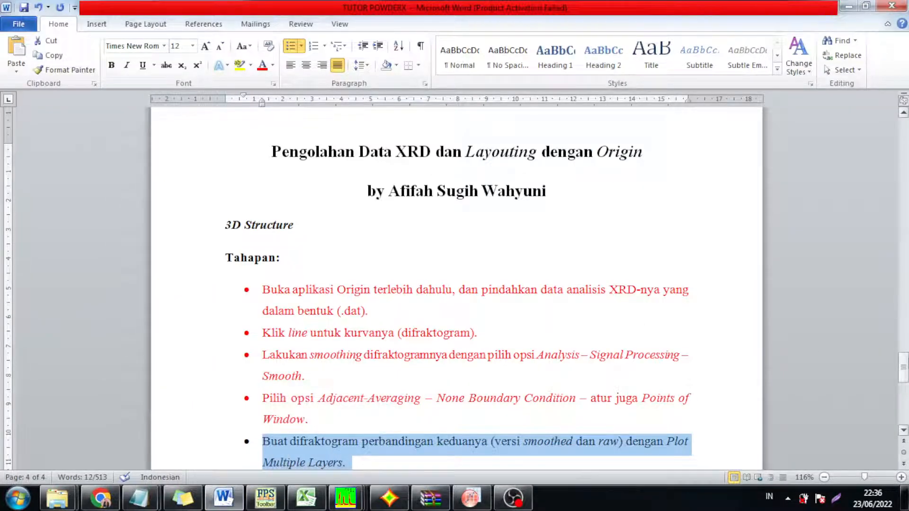
scroll(530, 369, "down", 3)
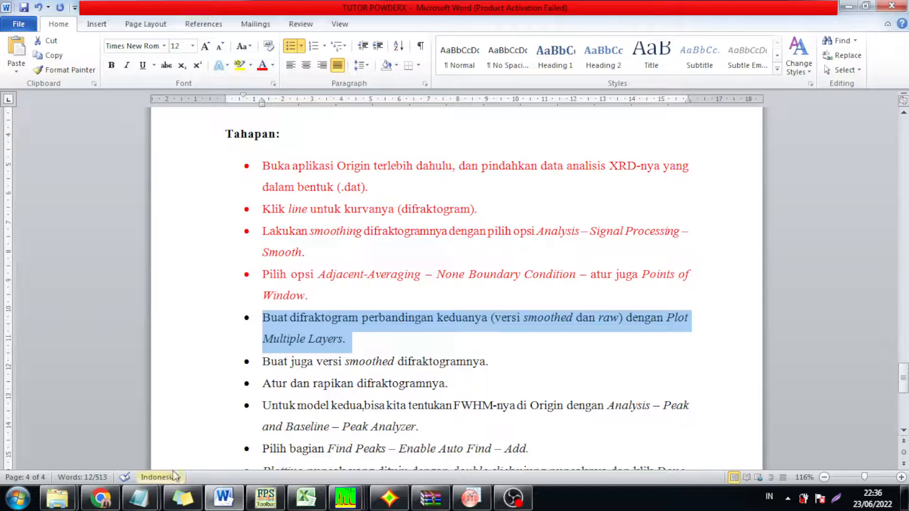
mouse_move(489, 502)
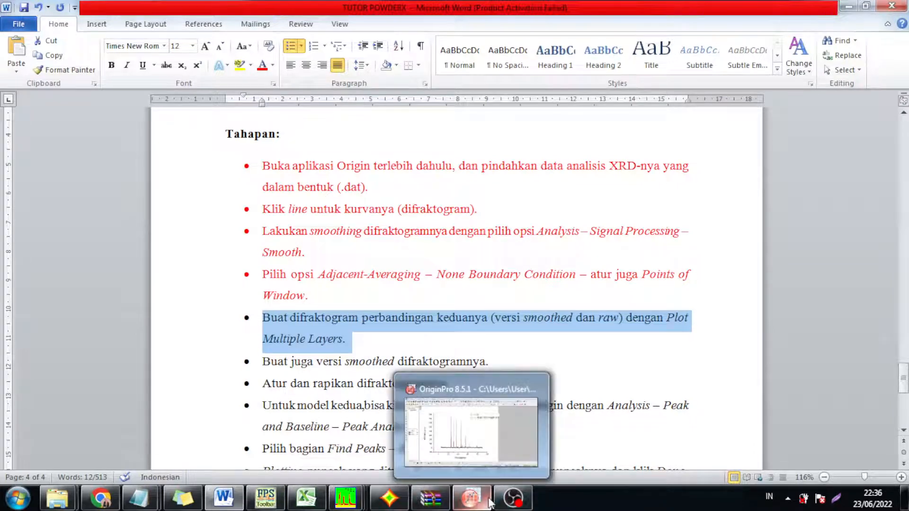
Return to OriginPro and move the graph's legend left so that it lies fully within the page.
left_click(490, 475)
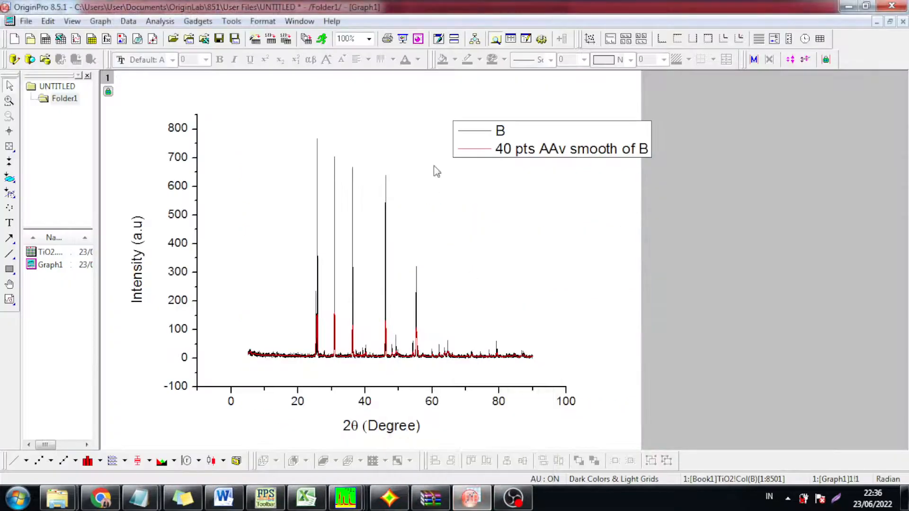
left_click(471, 158)
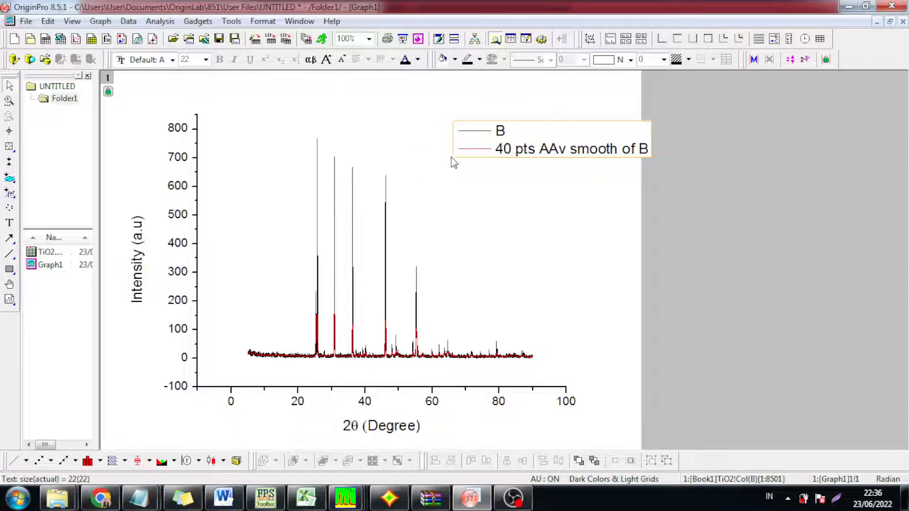
left_click(655, 195)
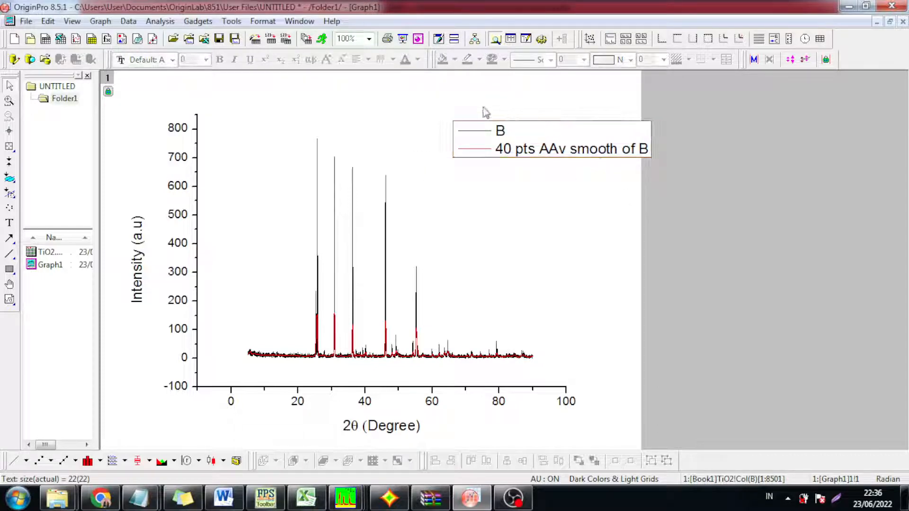
left_click_drag(456, 106, 648, 200)
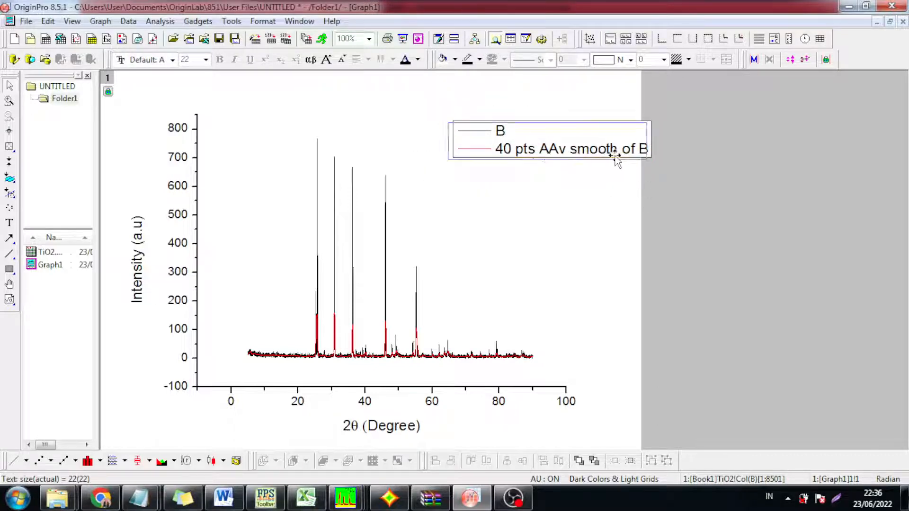
left_click_drag(613, 156, 530, 158)
left_click(645, 236)
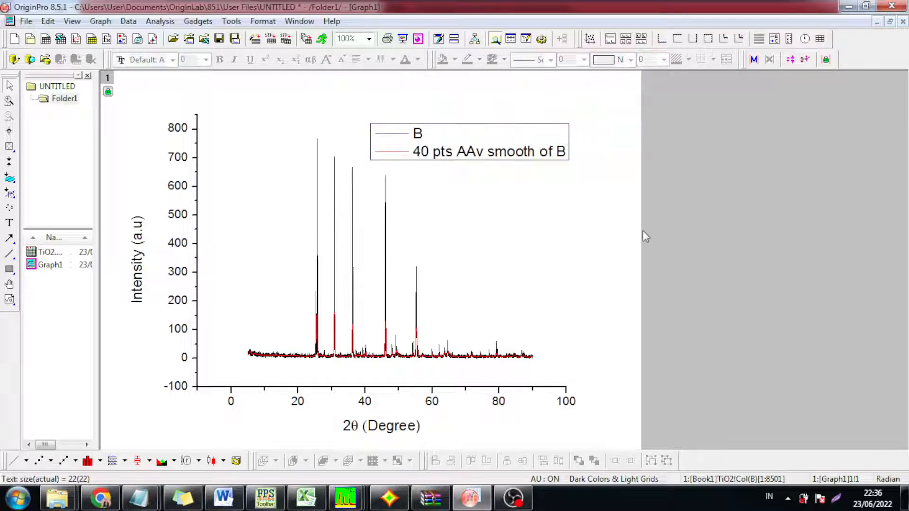
Restore and move the Graph1 window aside, then maximize the TiO2 worksheet and select columns A(X) through C(Y).
left_click(889, 21)
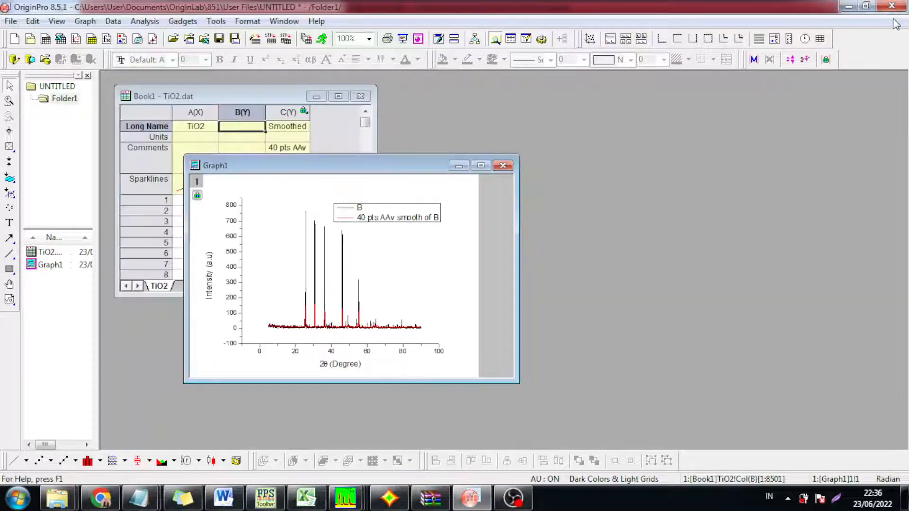
left_click_drag(386, 170, 665, 135)
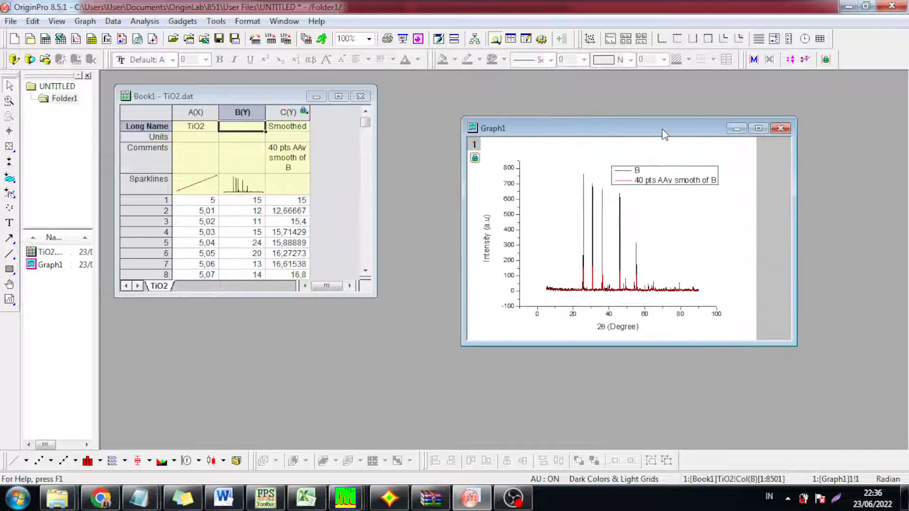
left_click(338, 97)
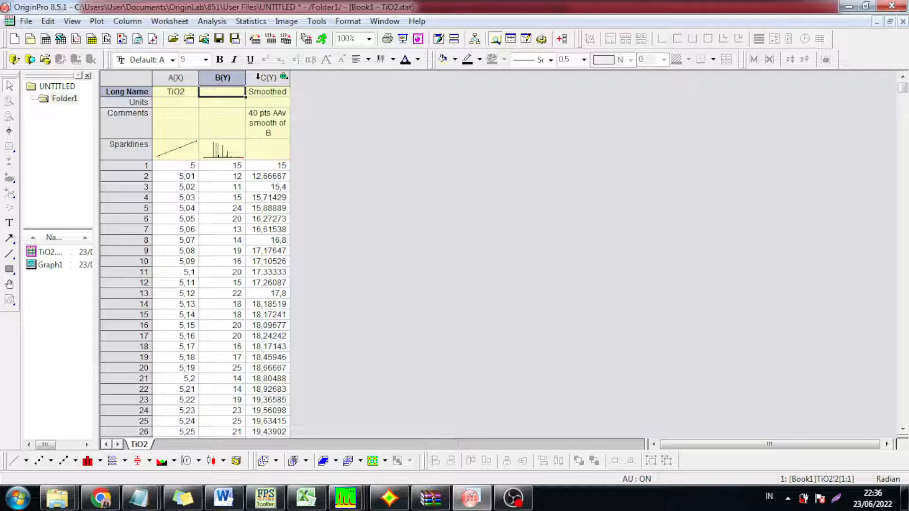
left_click_drag(192, 76, 260, 79)
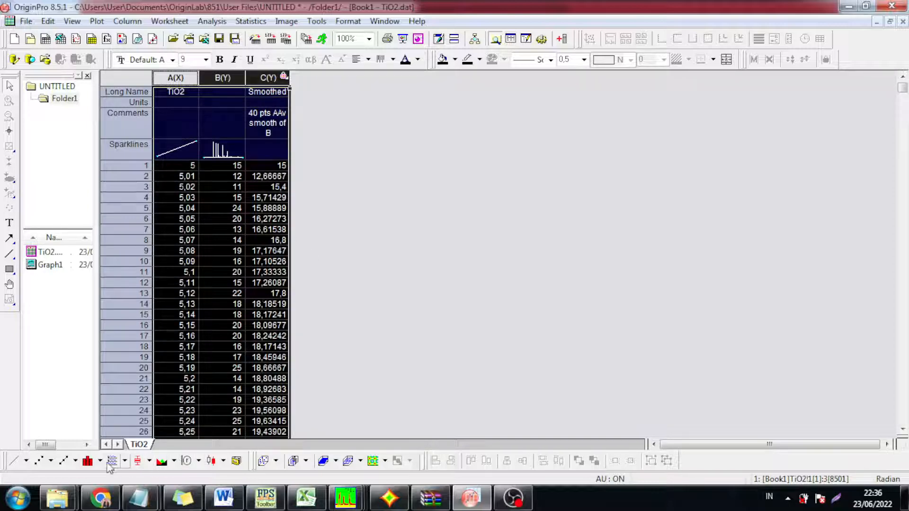
Switch to Word and colour the highlighted Plot Multiple Layers instruction red.
left_click(223, 499)
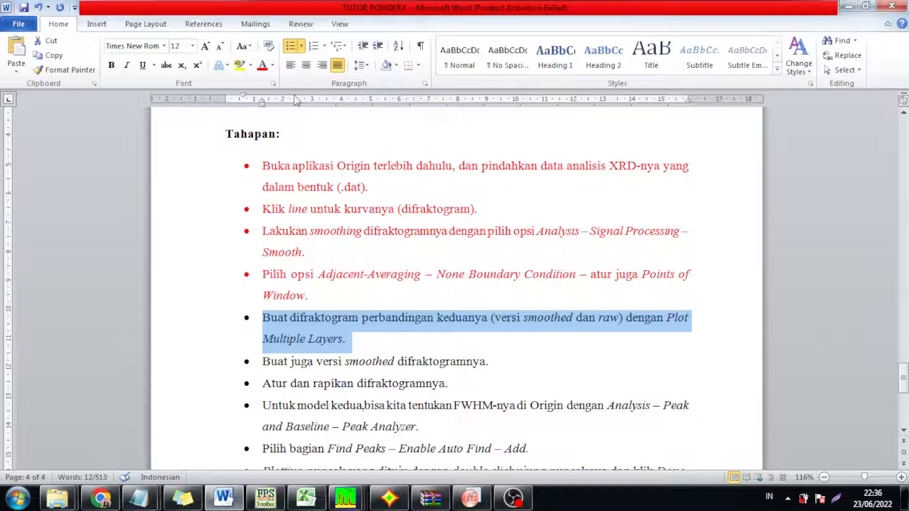
left_click(261, 66)
Return to OriginPro and plot the selected columns as a vertical stacked line graph with a legend for each layer.
left_click(224, 499)
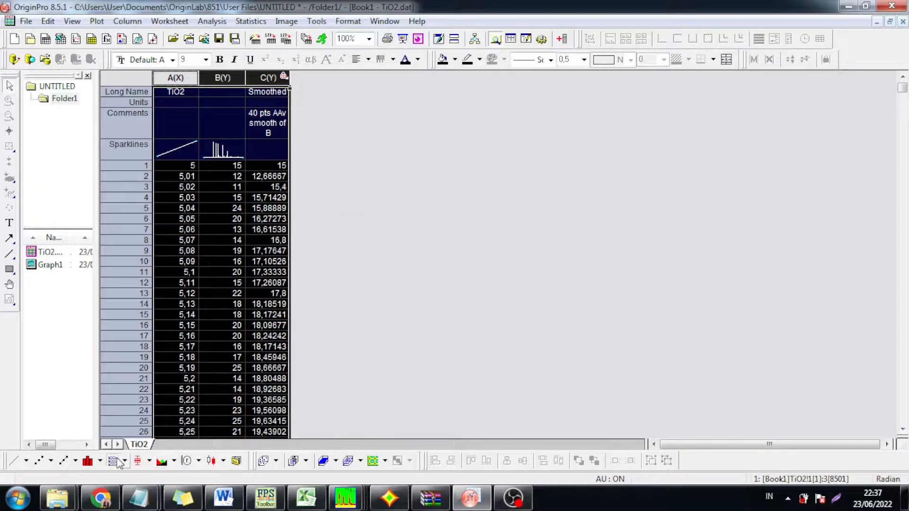
left_click(119, 462)
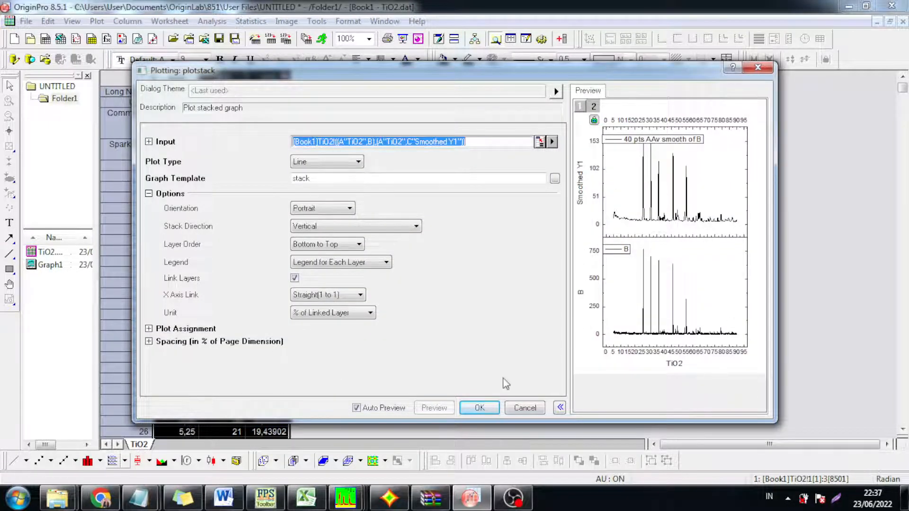
left_click(479, 408)
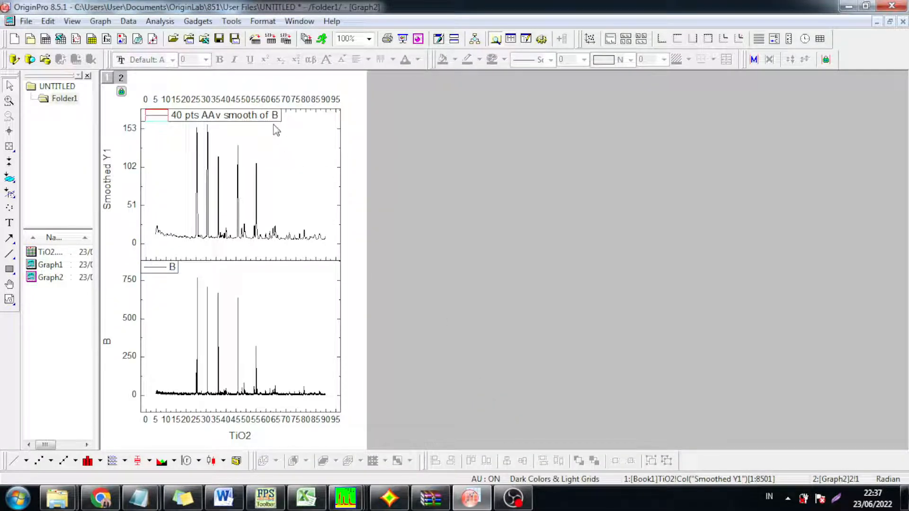
Set the smoothed layer's legend to font size 16 and move it into that layer's upper-right corner.
left_click(272, 116)
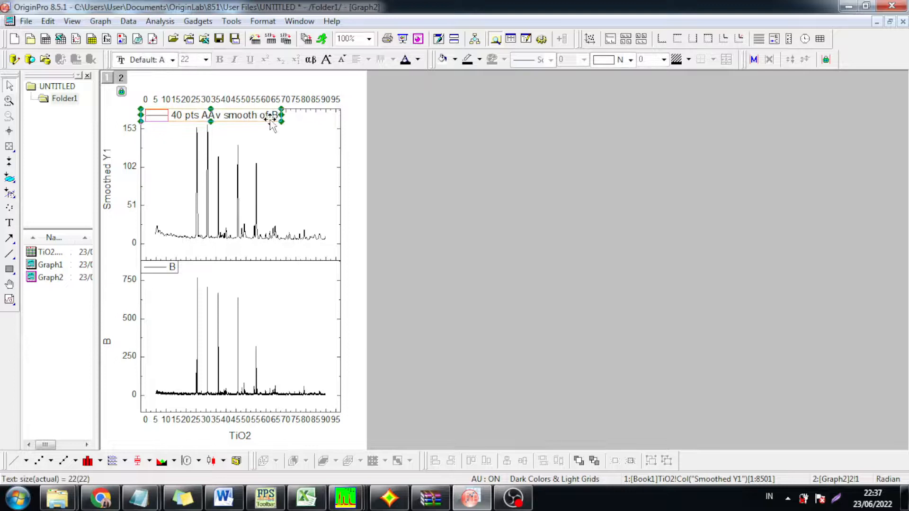
left_click_drag(268, 118, 317, 129)
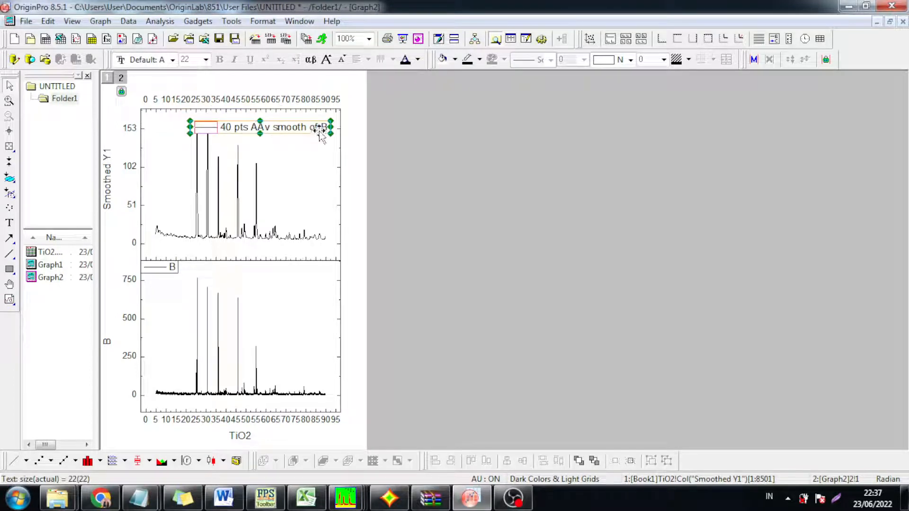
left_click(186, 59)
type("20")
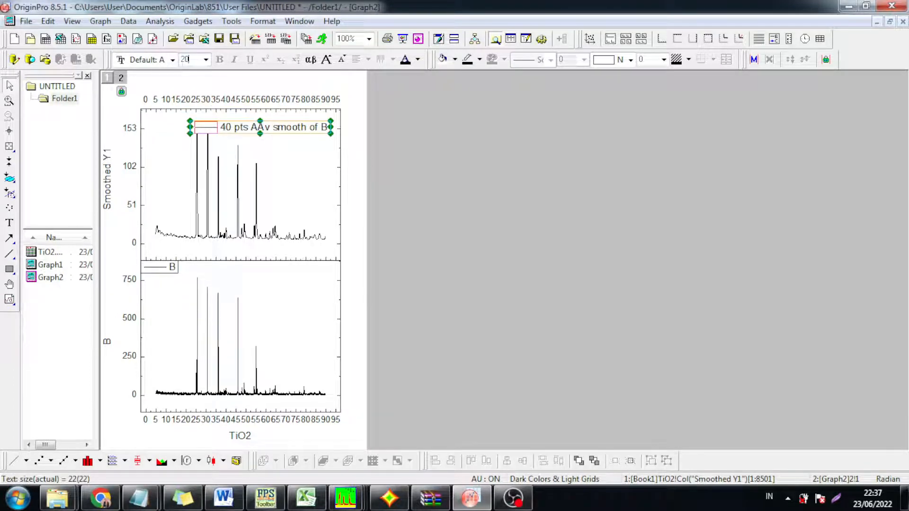
key("Return")
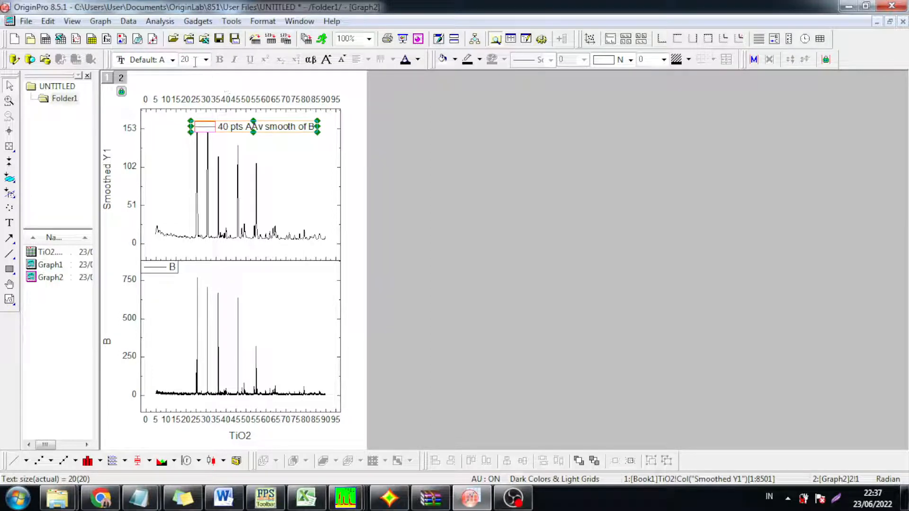
type("16")
key("Return")
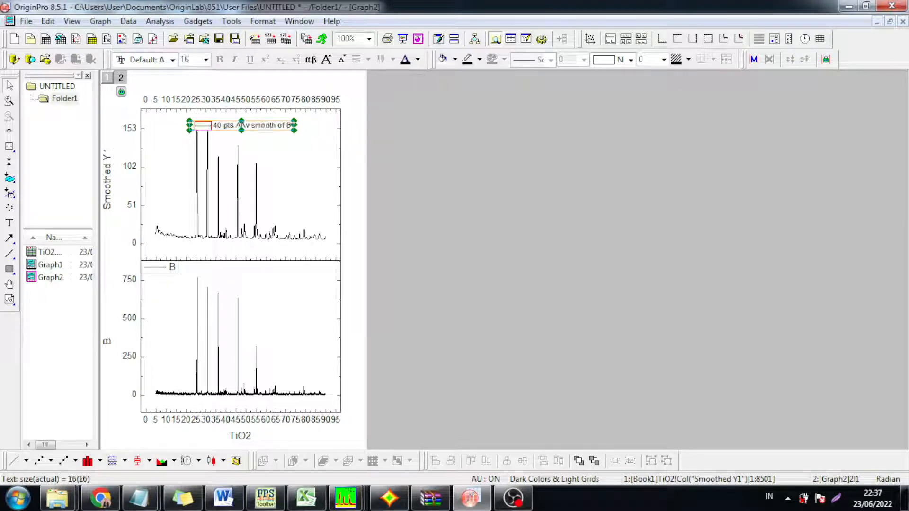
left_click_drag(269, 122, 307, 122)
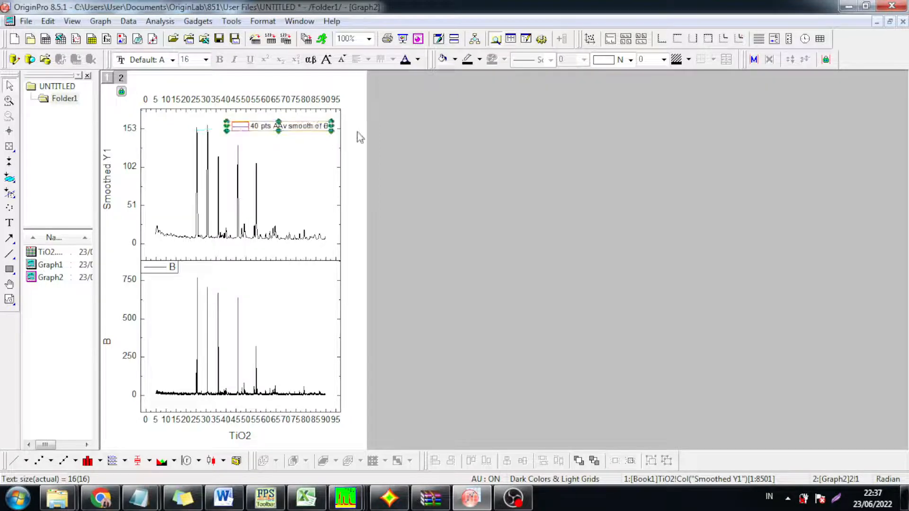
left_click(436, 144)
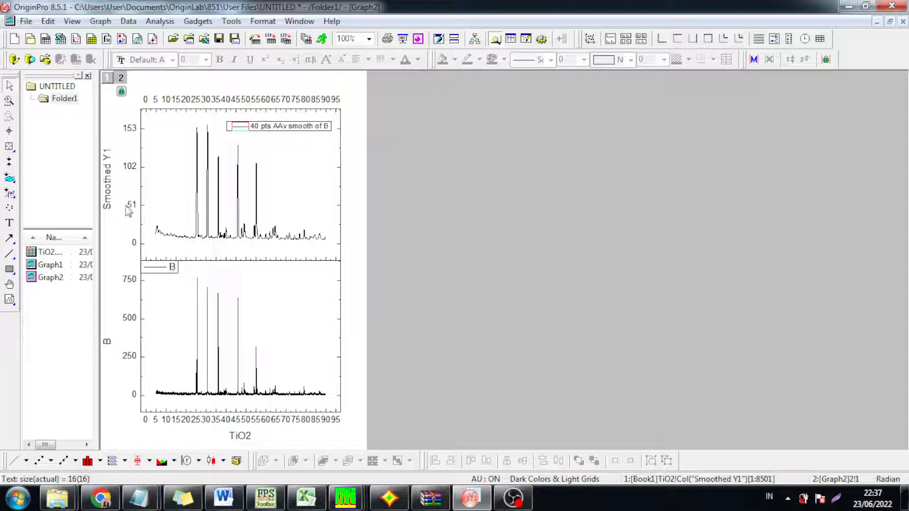
Replace the smoothed layer's legend text with "Smoothed Version", keeping the line symbol.
double_click(322, 130)
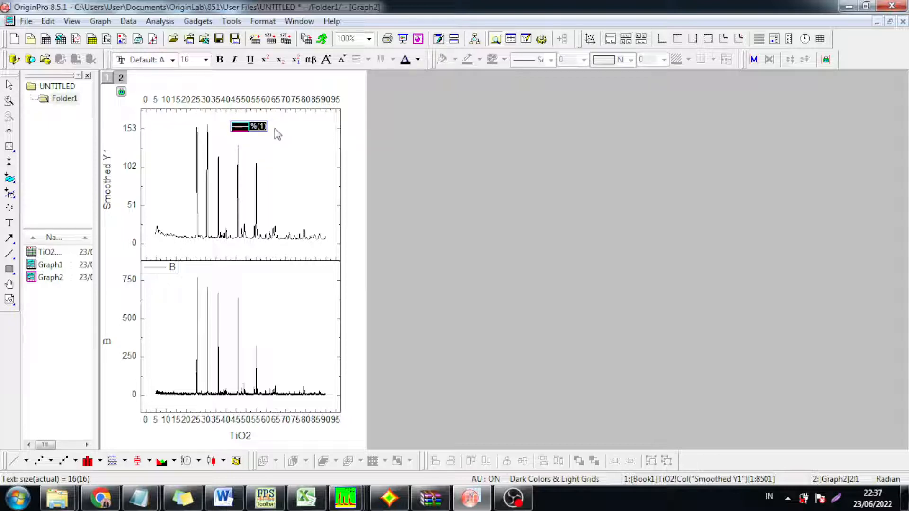
key("Right")
key("BackSpace")
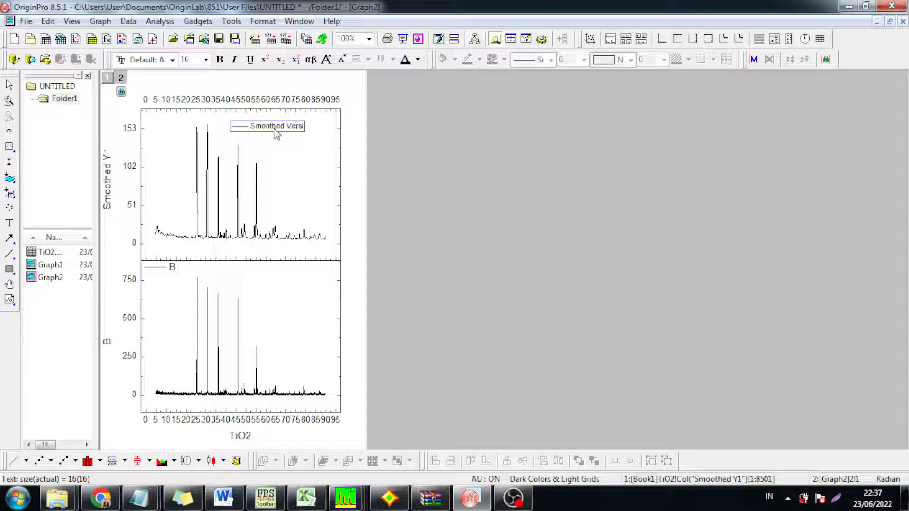
left_click(392, 149)
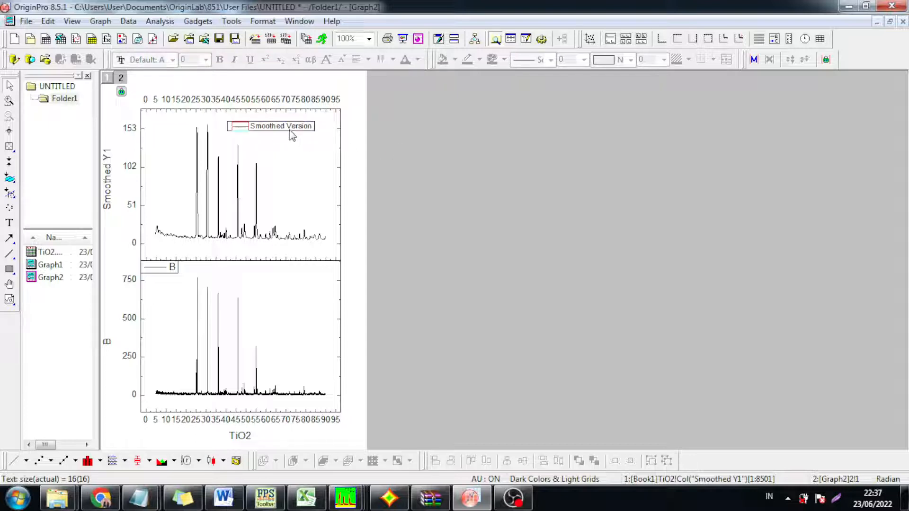
Shift the "Smoothed Version" legend right and fine-tune its position near the corner of its layer.
left_click_drag(289, 130, 307, 129)
left_click(404, 165)
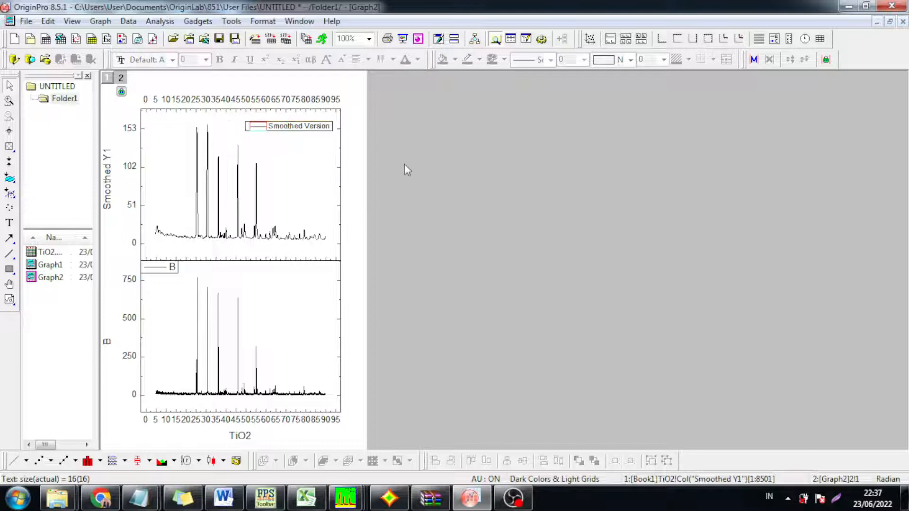
left_click(308, 136)
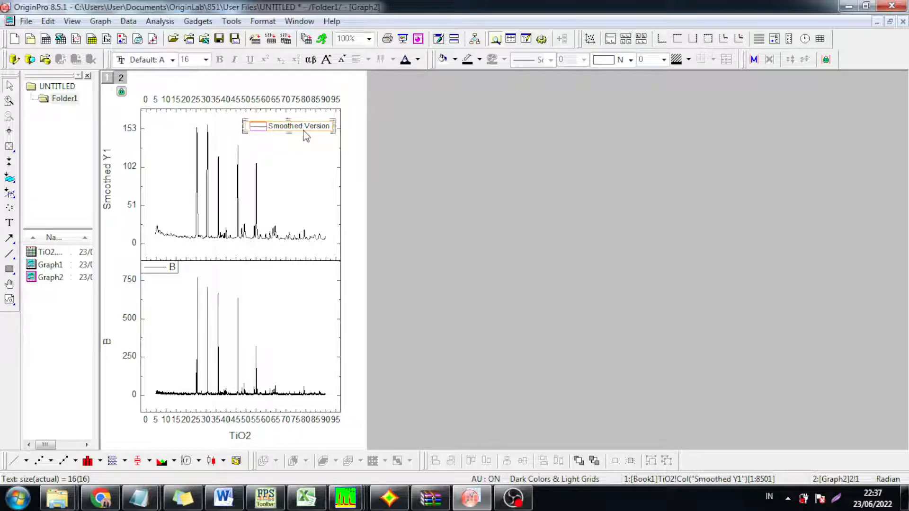
left_click(322, 141)
left_click(301, 126)
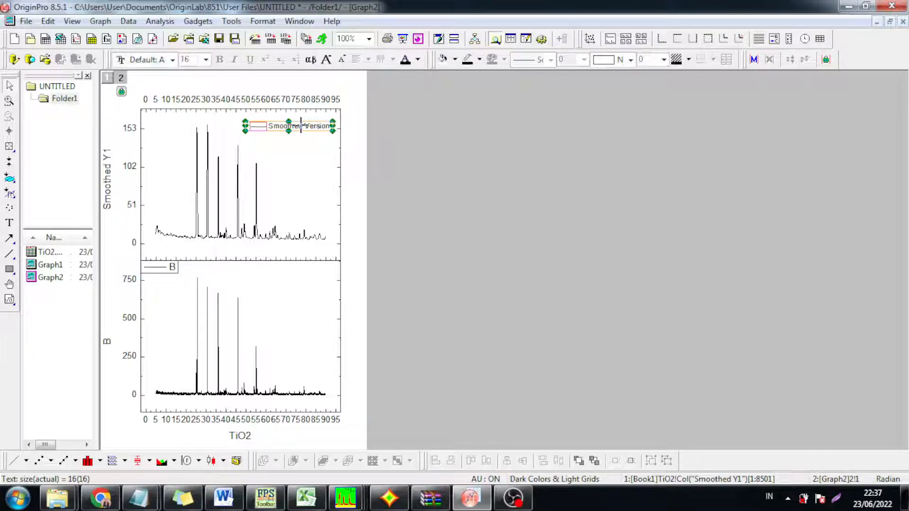
left_click(402, 158)
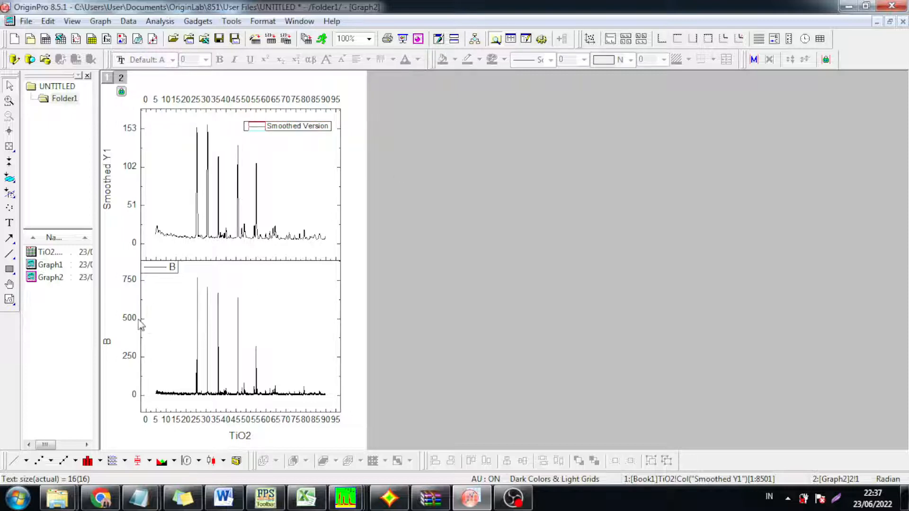
Replace the raw data layer's legend text with "Raw Version (TiO2", keeping the line symbol.
double_click(175, 268)
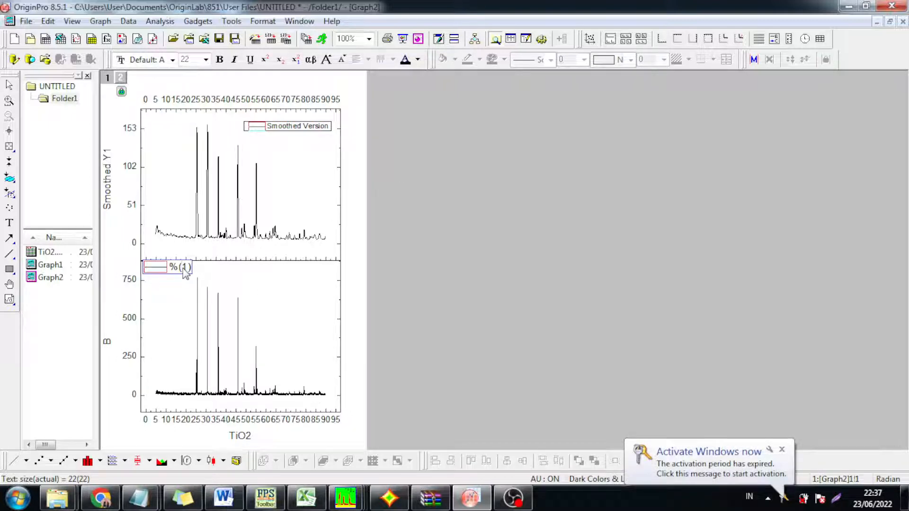
key("BackSpace")
type("Raw")
type(" Ti")
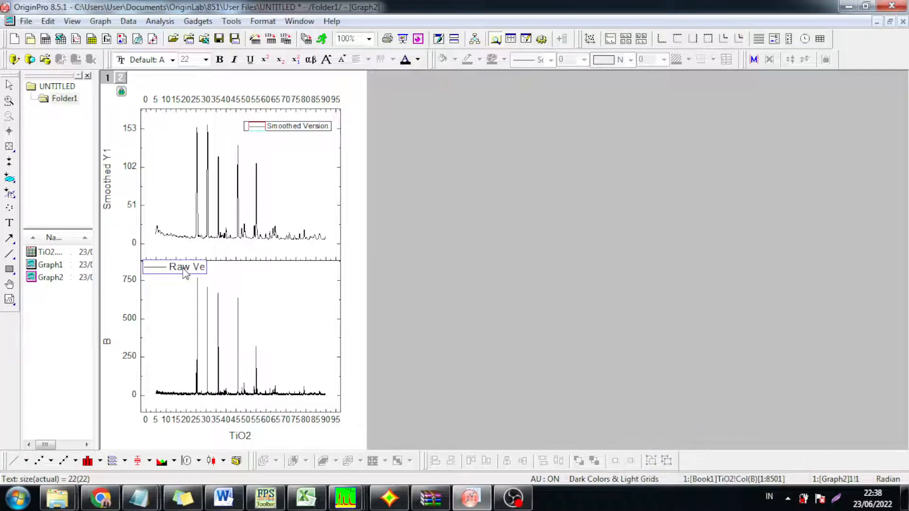
type("Version (TiO2")
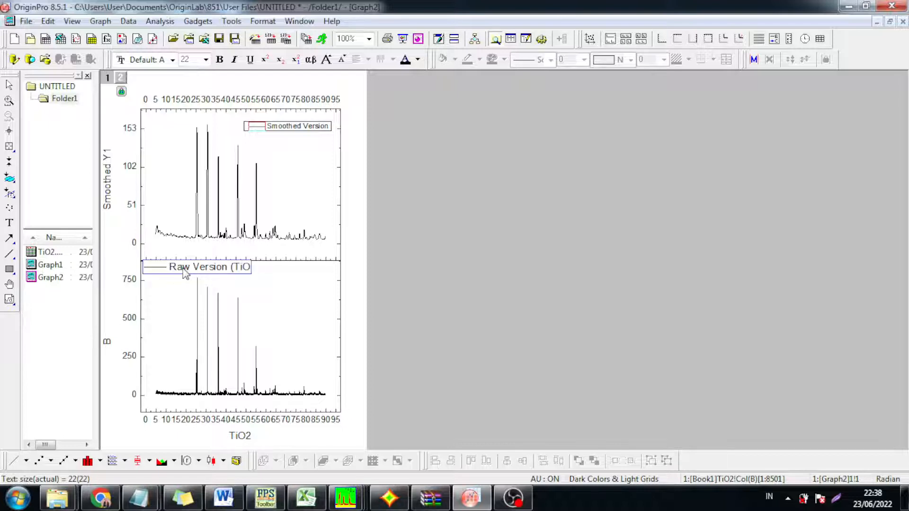
Format the 2 of TiO2 in the raw layer's legend as a subscript and finish the text with a closing parenthesis.
left_click(280, 59)
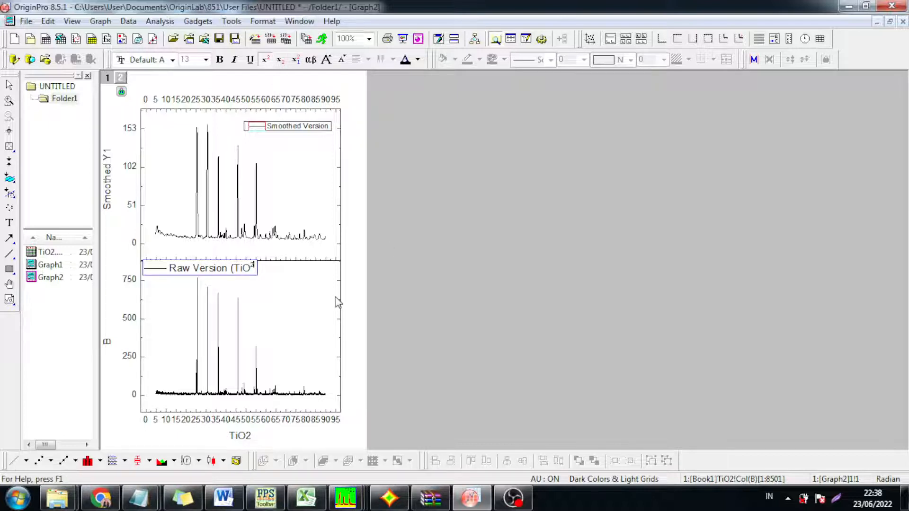
left_click(280, 60)
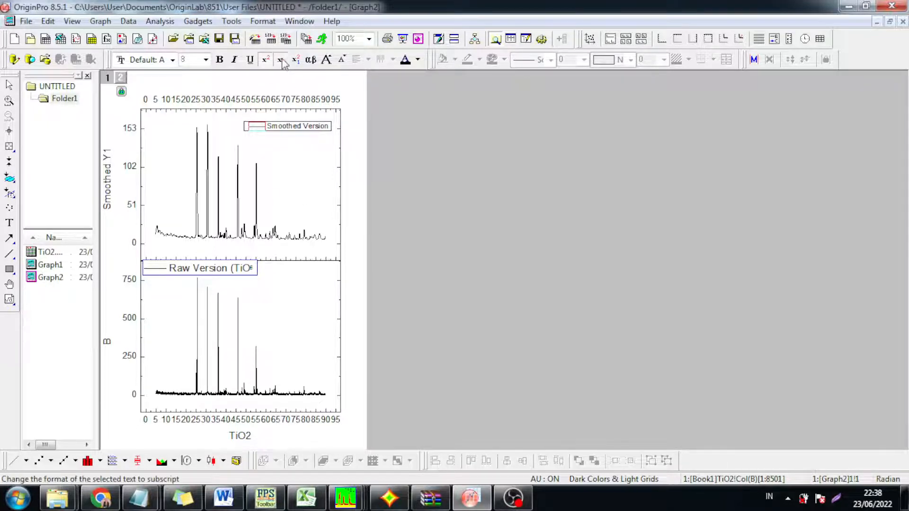
left_click(280, 61)
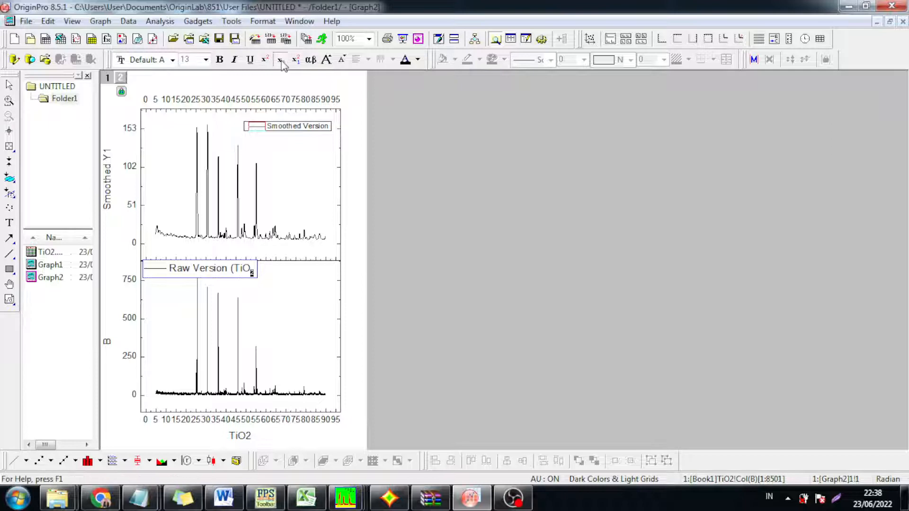
left_click(281, 61)
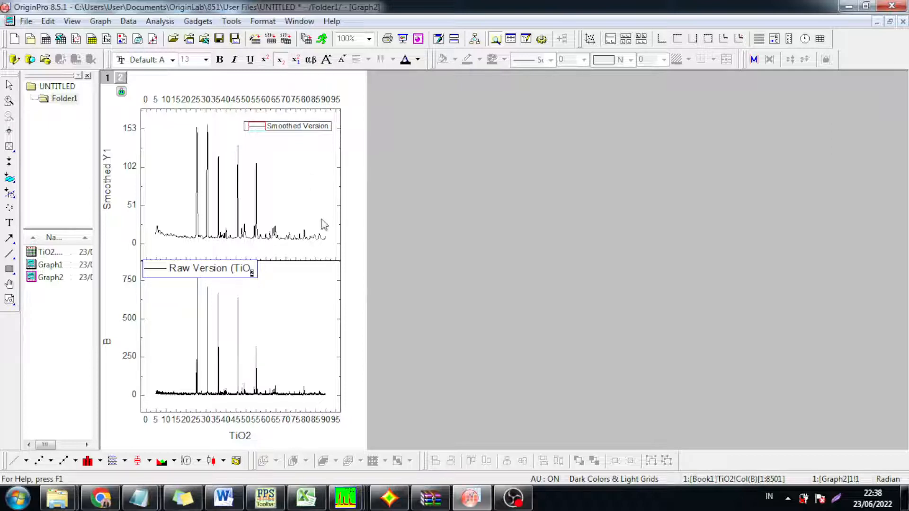
left_click(281, 63)
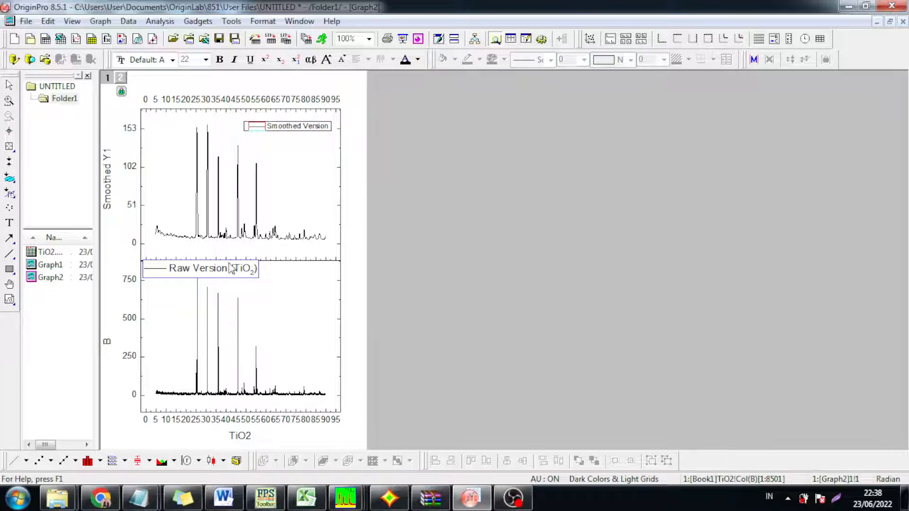
left_click(262, 289)
Set the "Raw Version (TiO2)" legend to font size 16.
left_click(236, 267)
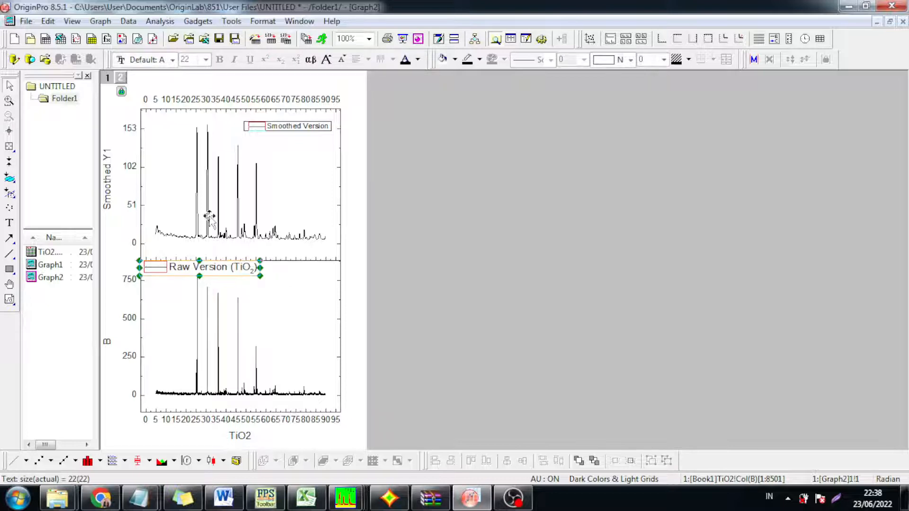
left_click(184, 60)
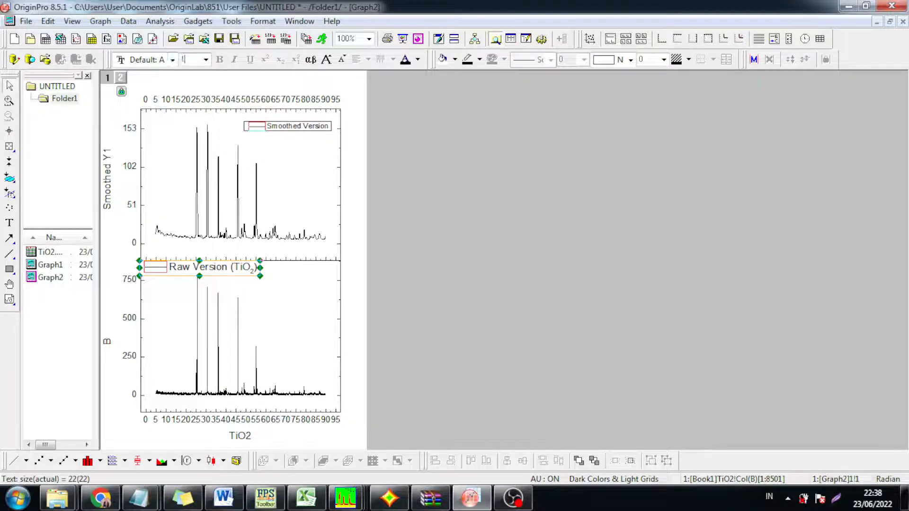
type("16")
key("Return")
left_click(455, 297)
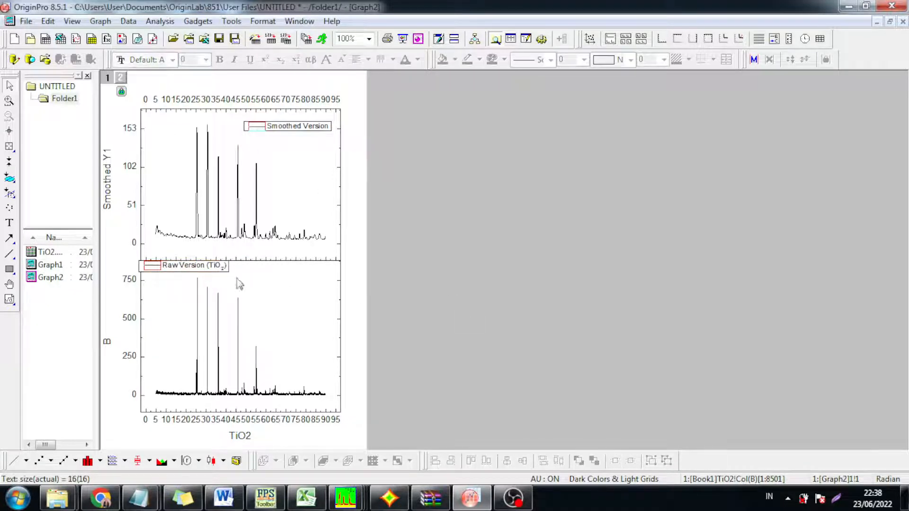
Move the "Raw Version (TiO2)" legend into its layer's upper-right corner, slightly below the frame and lined up with the "Smoothed Version" legend.
left_click_drag(255, 274, 210, 268)
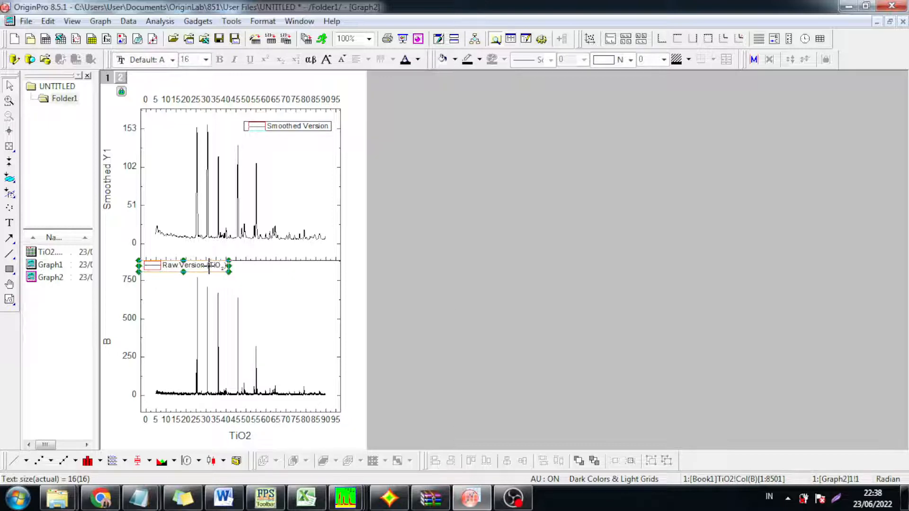
double_click(209, 266)
key("Right")
key("Right")
key("Right")
key("Right")
key("Right")
key("Right")
key("Right")
key("Right")
key("Right")
key("Right")
key("Right")
key("Right")
key("Right")
key("Right")
key("Right")
key("Right")
key("Right")
key("Right")
key("Right")
key("Right")
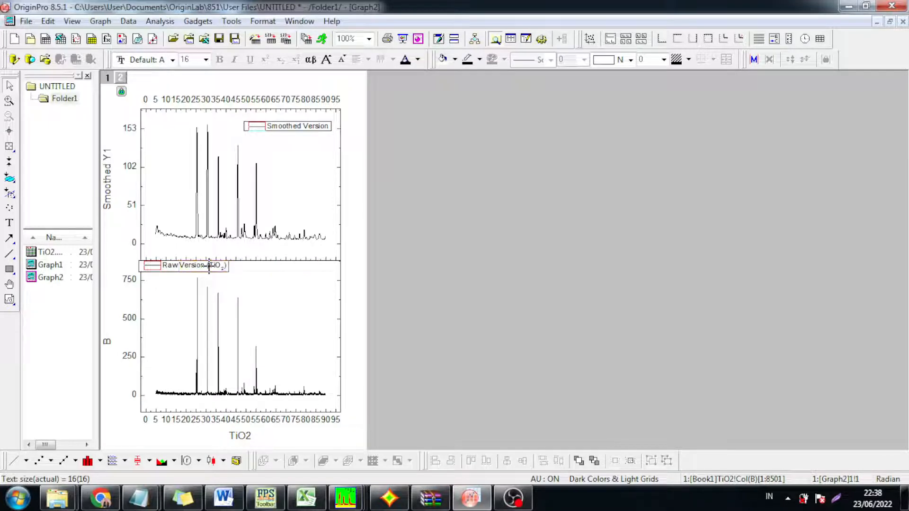
key("Right")
key("Down")
key("Down")
key("Down")
key("Down")
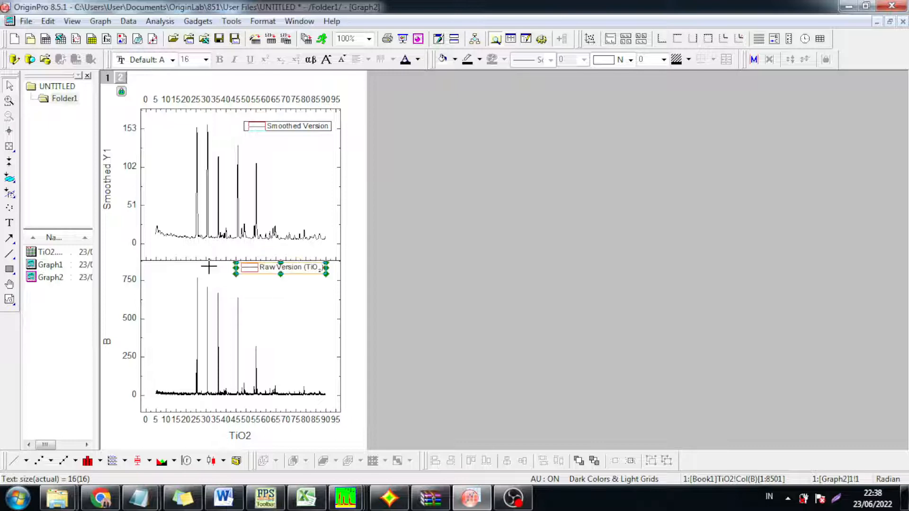
key("Down")
key("Down")
key("Right")
key("Right")
key("Right")
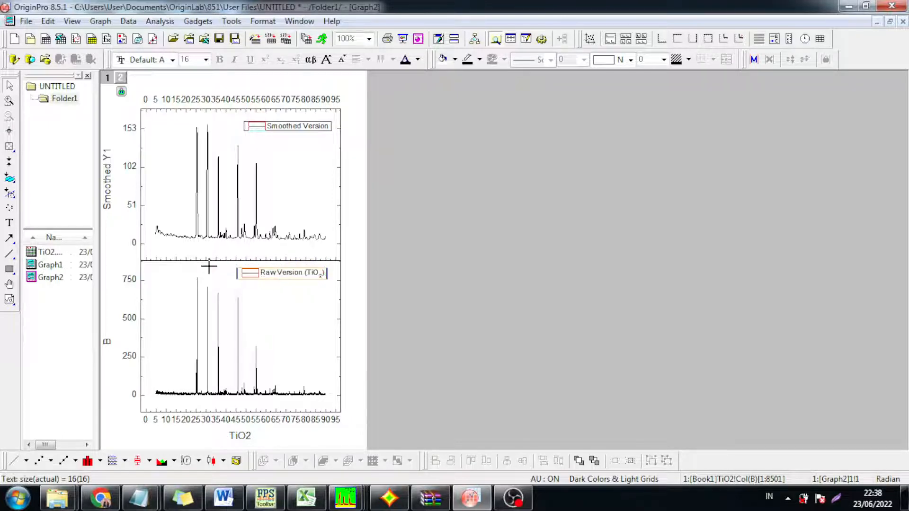
key("Right")
key("Right")
key("Right")
key("Down")
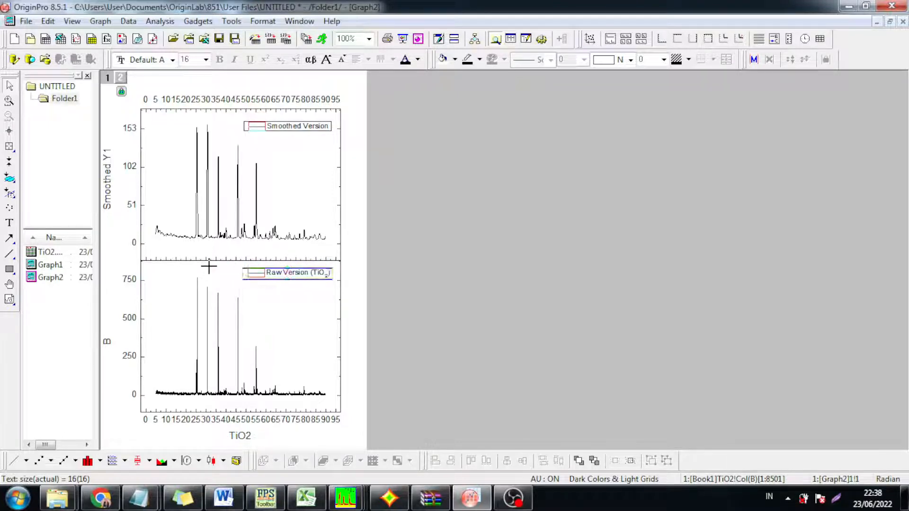
left_click(612, 113)
left_click(310, 157)
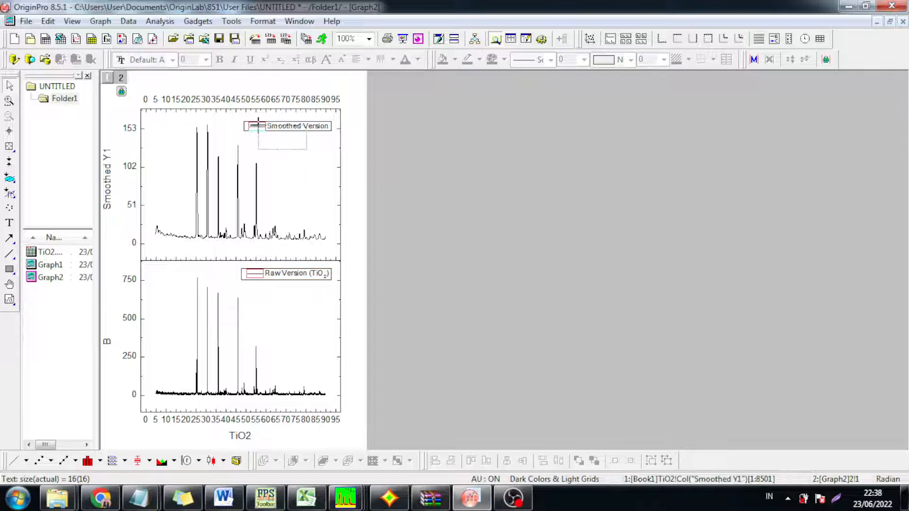